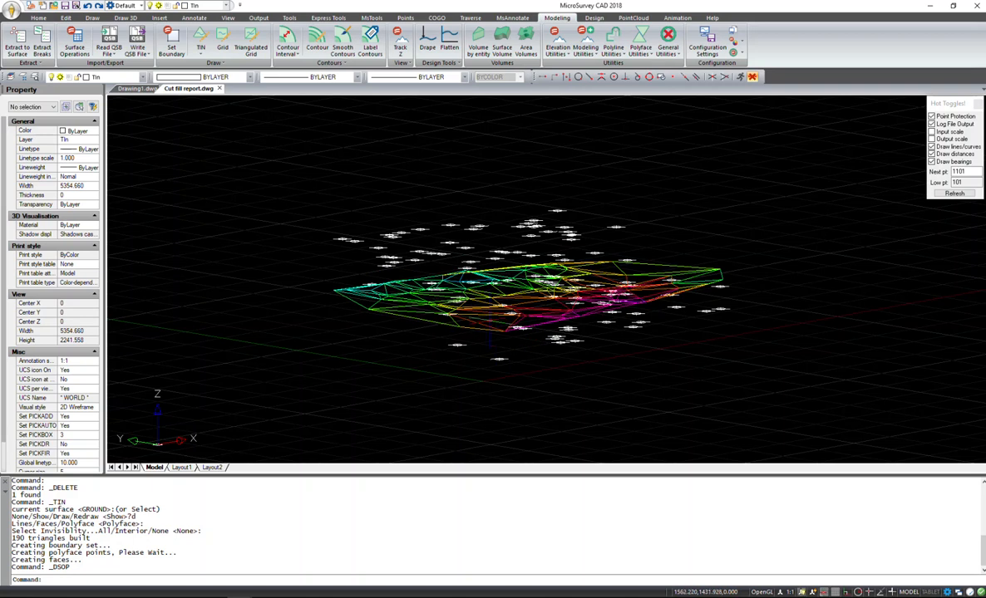
{"action": "mouse_move", "coordinate": [510, 316]}
{"action": "middle_mouse_down", "text": "shift"}
{"action": "mouse_move", "coordinate": [496, 326]}
{"action": "mouse_move", "coordinate": [522, 324]}
{"action": "middle_mouse_up", "text": "shift"}
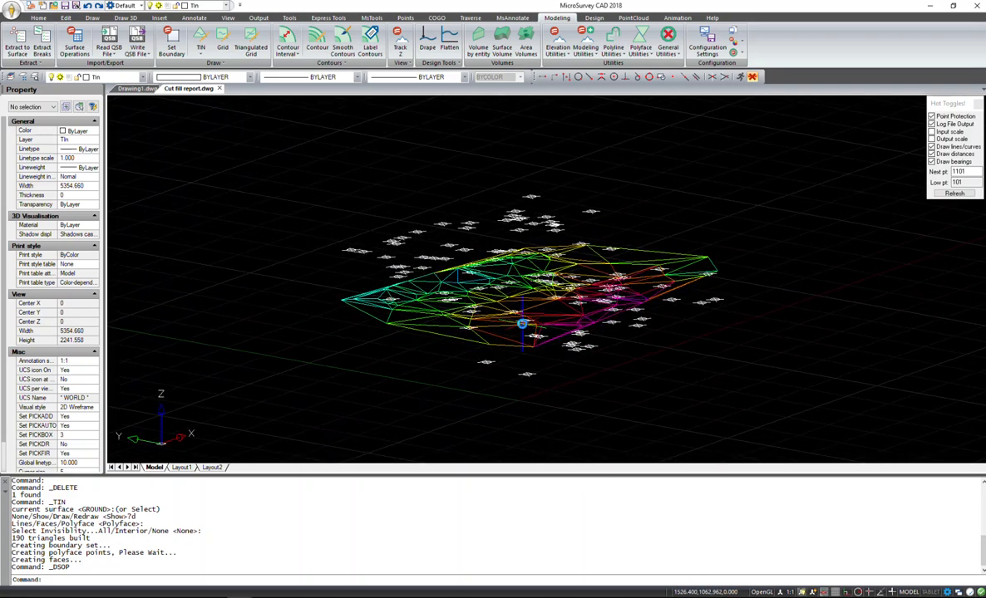
{"action": "middle_click_drag", "start_coordinate": [457, 320], "coordinate": [505, 333], "text": "shift"}
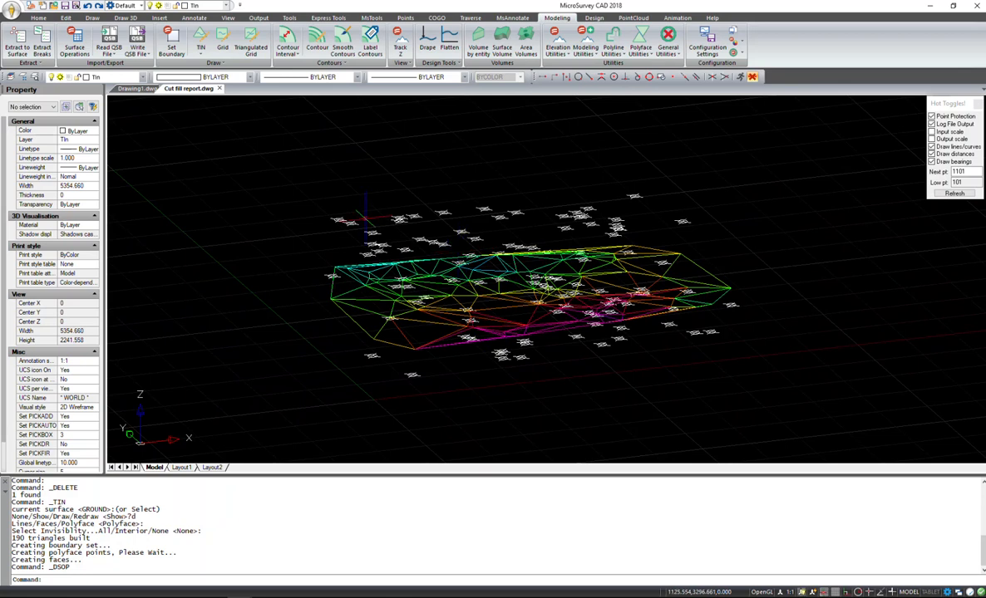
{"action": "mouse_move", "coordinate": [421, 224]}
{"action": "middle_mouse_down", "text": "shift"}
{"action": "mouse_move", "coordinate": [434, 285]}
{"action": "mouse_move", "coordinate": [426, 254]}
{"action": "middle_mouse_up", "text": "shift"}
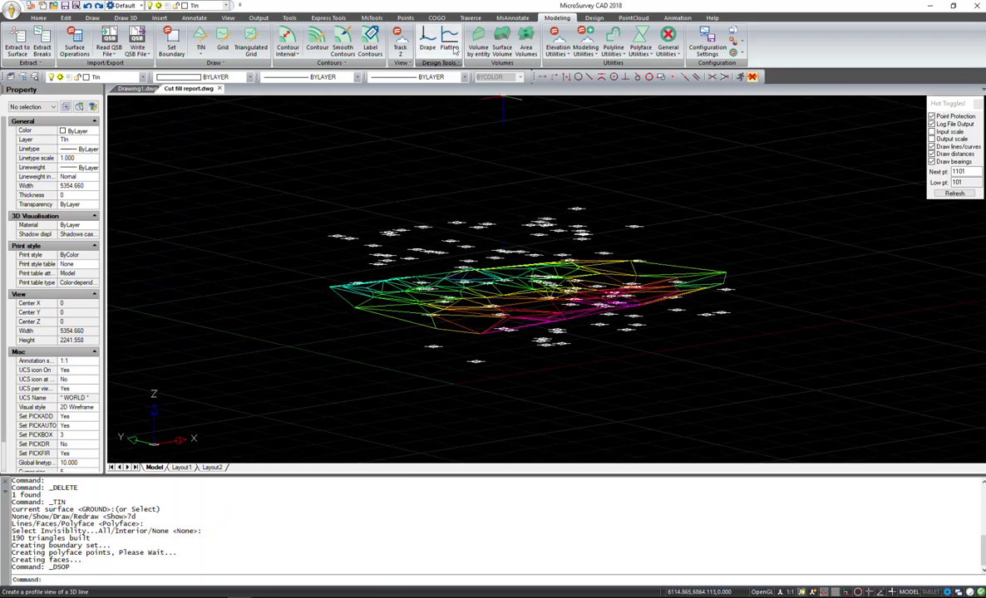
- Export points 1000..10000 to an ASCII file named "ASCII Before.csv" on the Desktop, without displaying the coordinates during export
{"action": "left_click", "coordinate": [408, 18]}
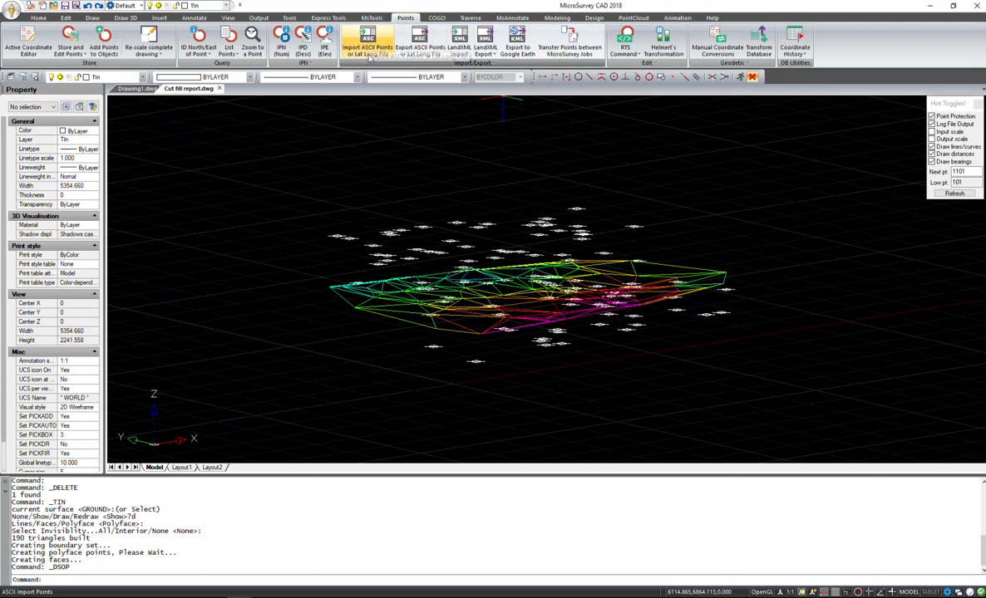
{"action": "left_click", "coordinate": [415, 49]}
{"action": "left_click", "coordinate": [411, 229]}
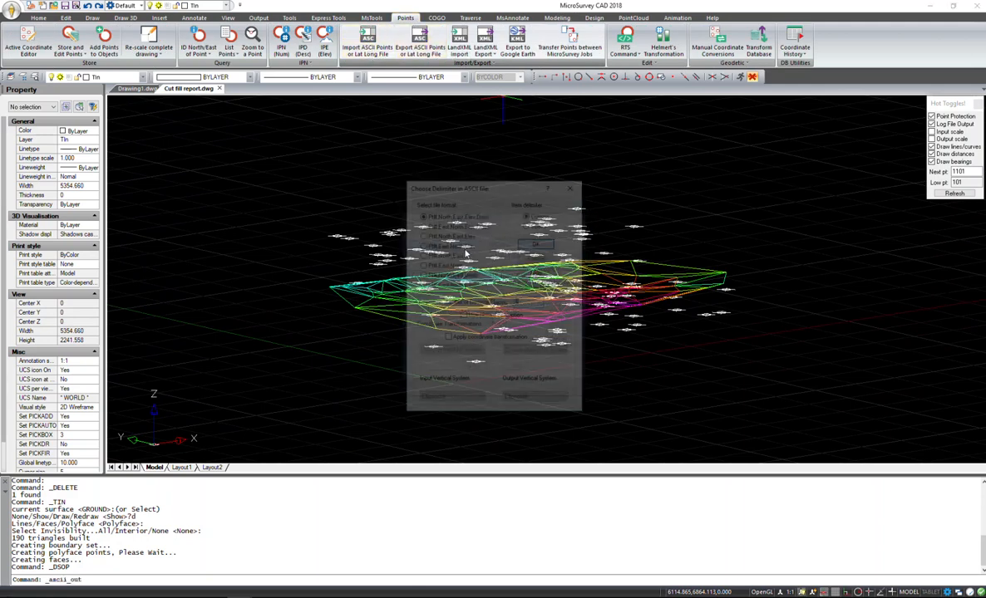
{"action": "left_click", "coordinate": [536, 242]}
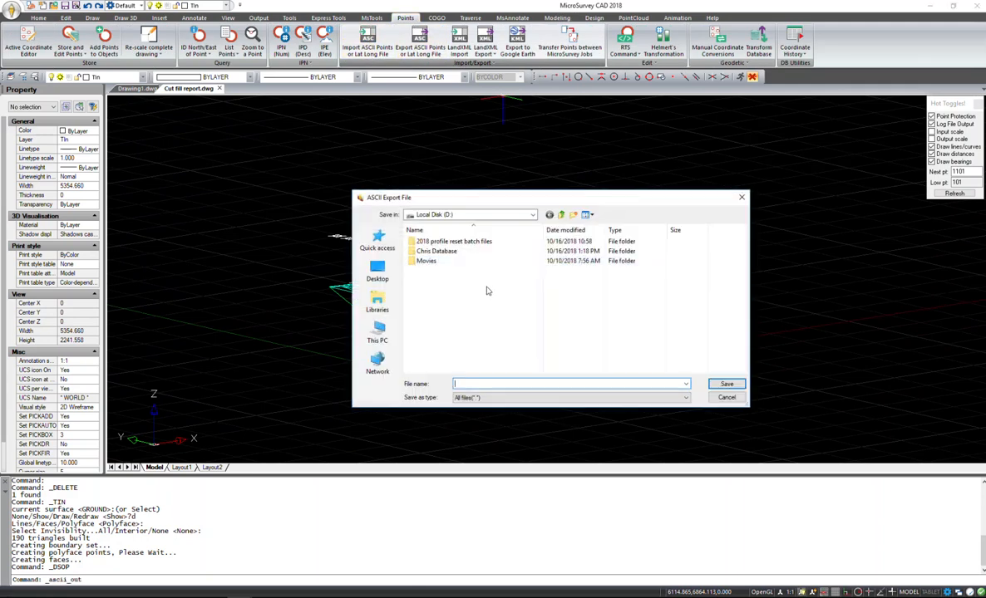
{"action": "left_click", "coordinate": [377, 270]}
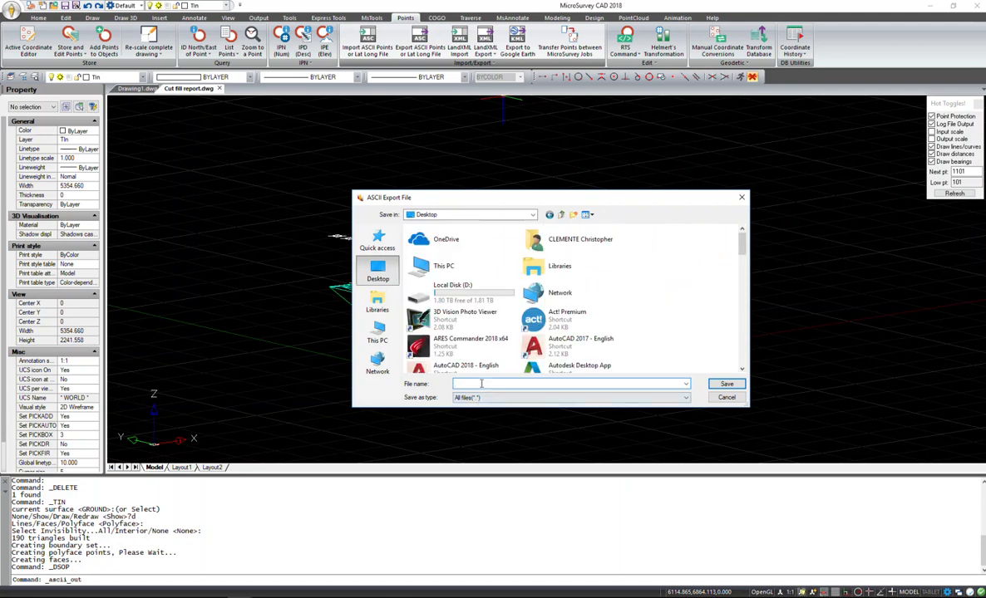
{"action": "type", "text": "ASCII Before.csv"}
{"action": "left_click", "coordinate": [726, 384]}
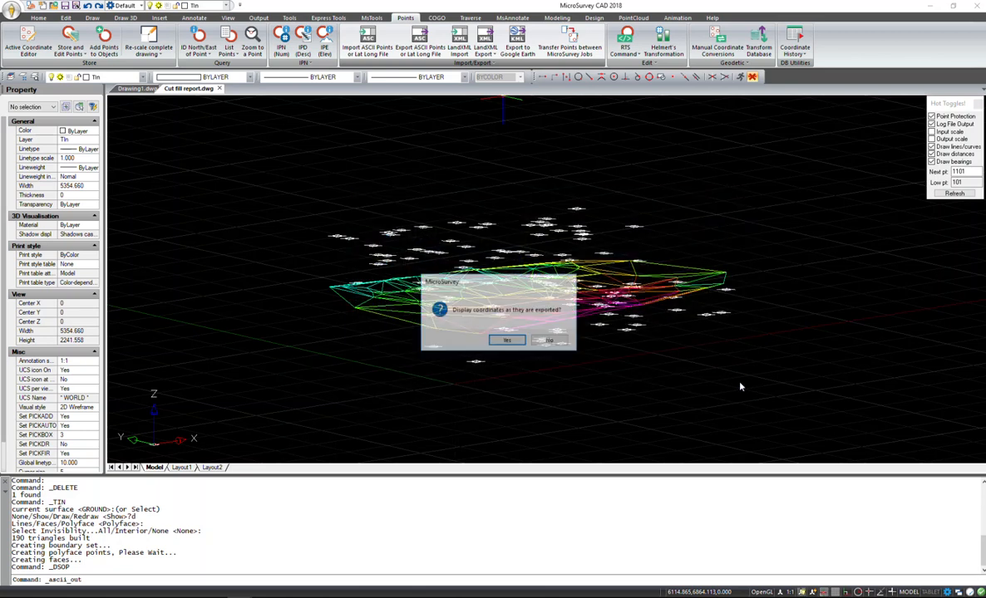
{"action": "left_click", "coordinate": [549, 340]}
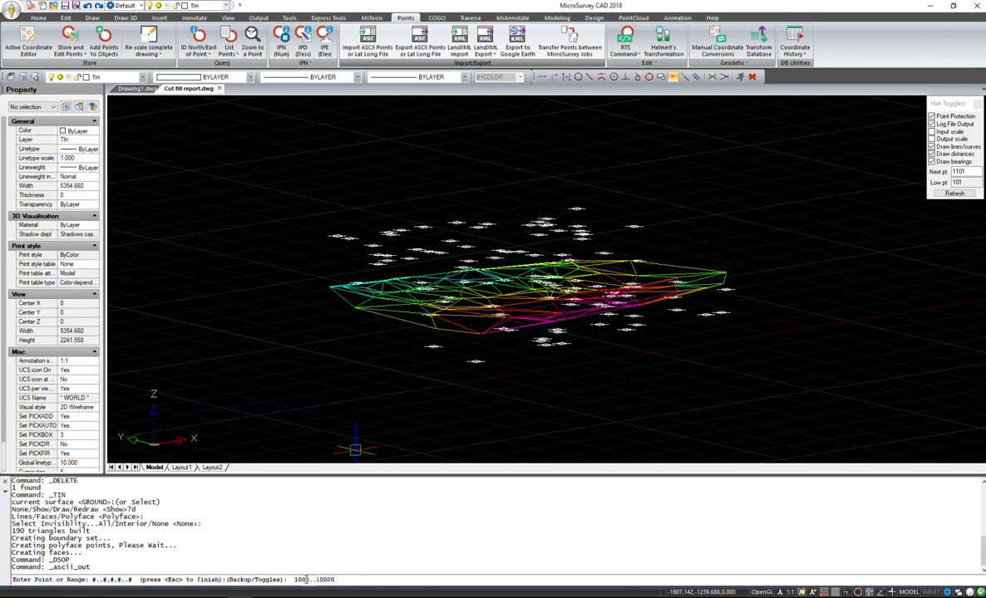
{"action": "key", "text": "Return"}
{"action": "key", "text": "Escape"}
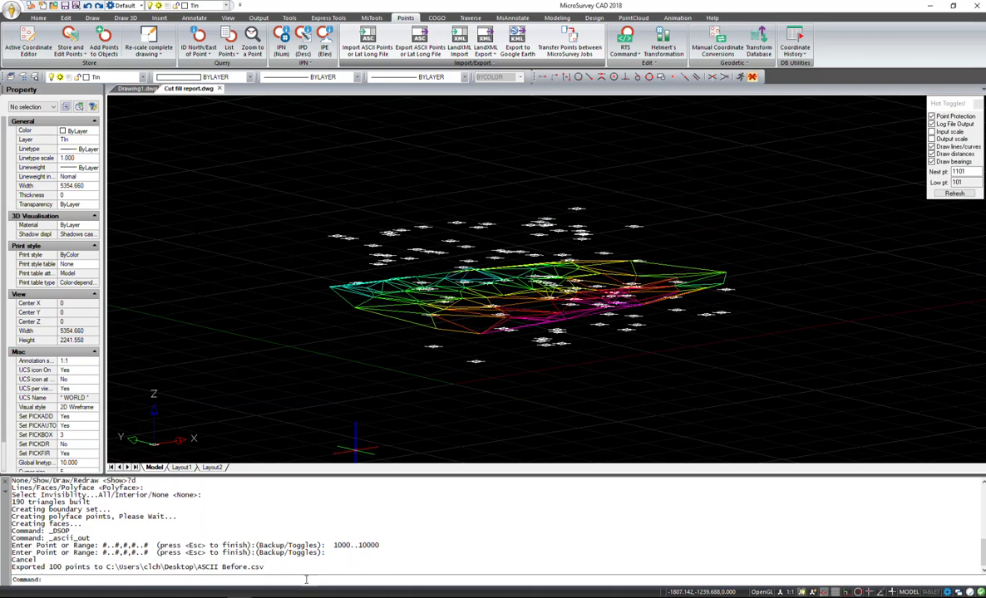
- Delete the coloured TIN mesh from the drawing
{"action": "middle_click_drag", "start_coordinate": [493, 305], "coordinate": [497, 317], "text": "shift"}
{"action": "middle_click_drag", "start_coordinate": [492, 277], "coordinate": [467, 273]}
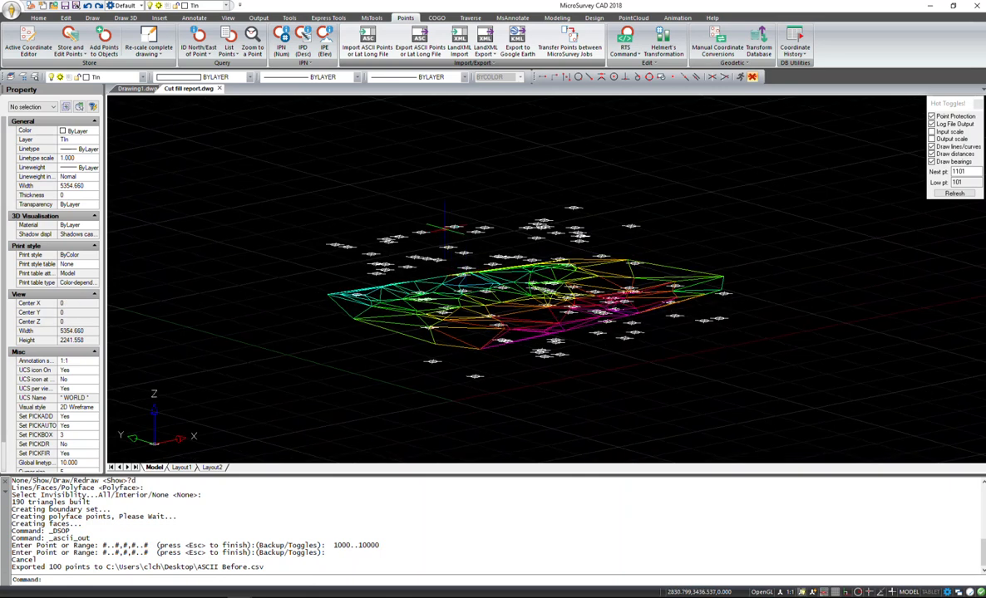
{"action": "mouse_move", "coordinate": [399, 328]}
{"action": "middle_mouse_down", "text": "shift"}
{"action": "mouse_move", "coordinate": [422, 319]}
{"action": "mouse_move", "coordinate": [398, 335]}
{"action": "mouse_move", "coordinate": [384, 316]}
{"action": "middle_mouse_up", "text": "shift"}
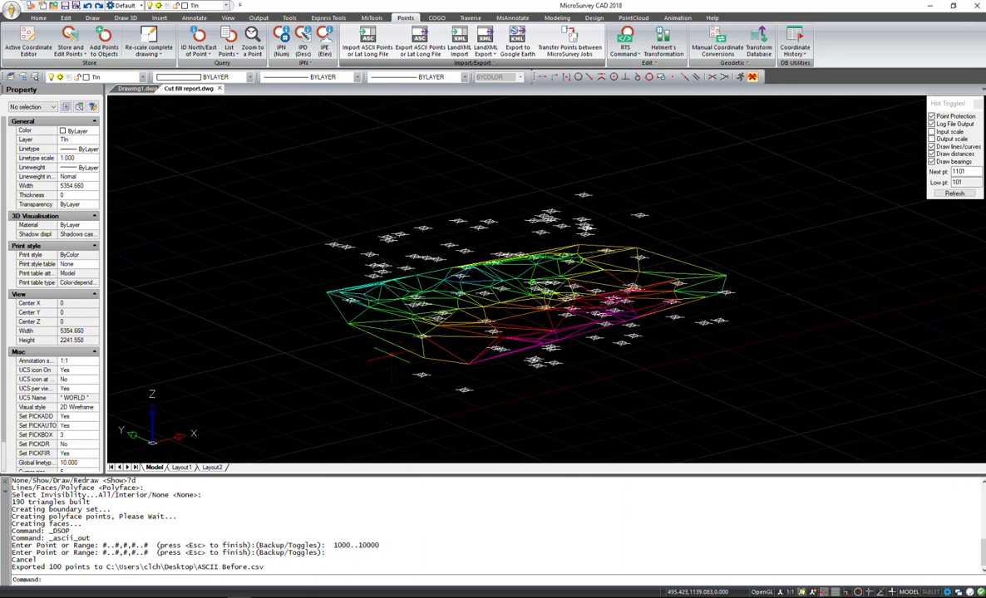
{"action": "left_click", "coordinate": [388, 356]}
{"action": "left_click", "coordinate": [340, 306]}
{"action": "key", "text": "Delete"}
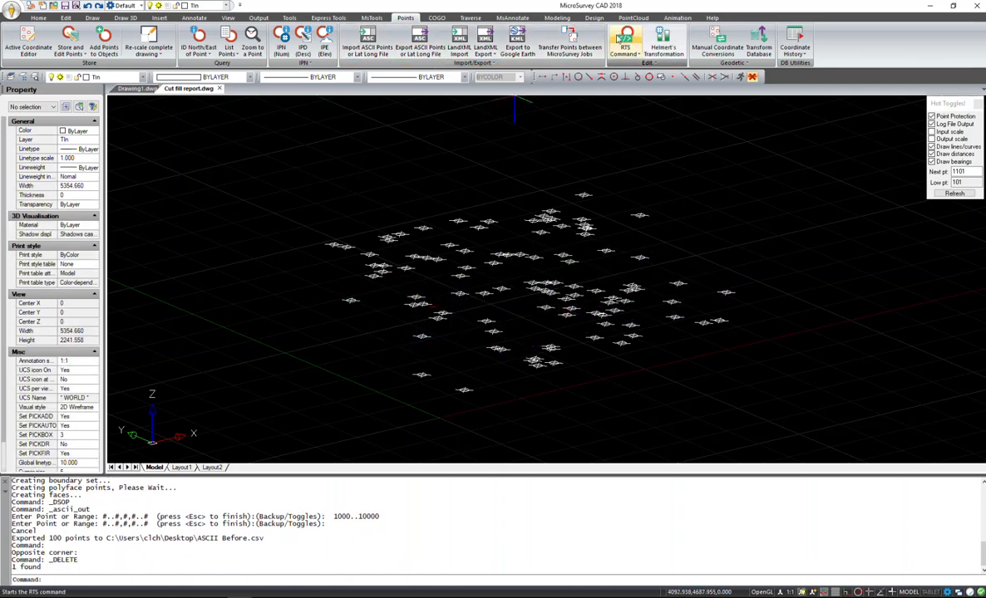
- Drape all the survey points onto the GROUND surface, choosing not to delete the original lines
{"action": "left_click", "coordinate": [561, 20]}
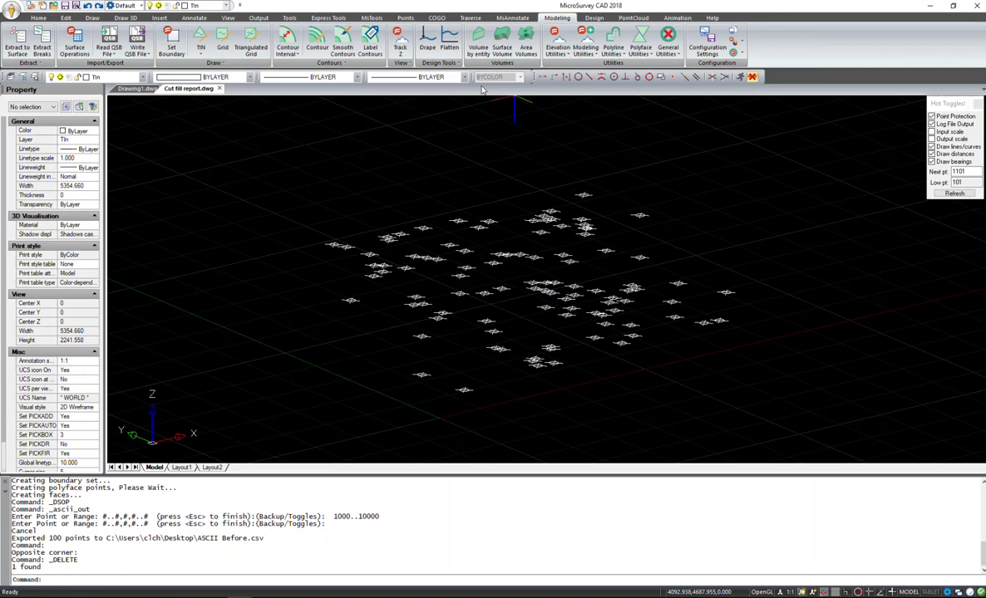
{"action": "left_click", "coordinate": [426, 45]}
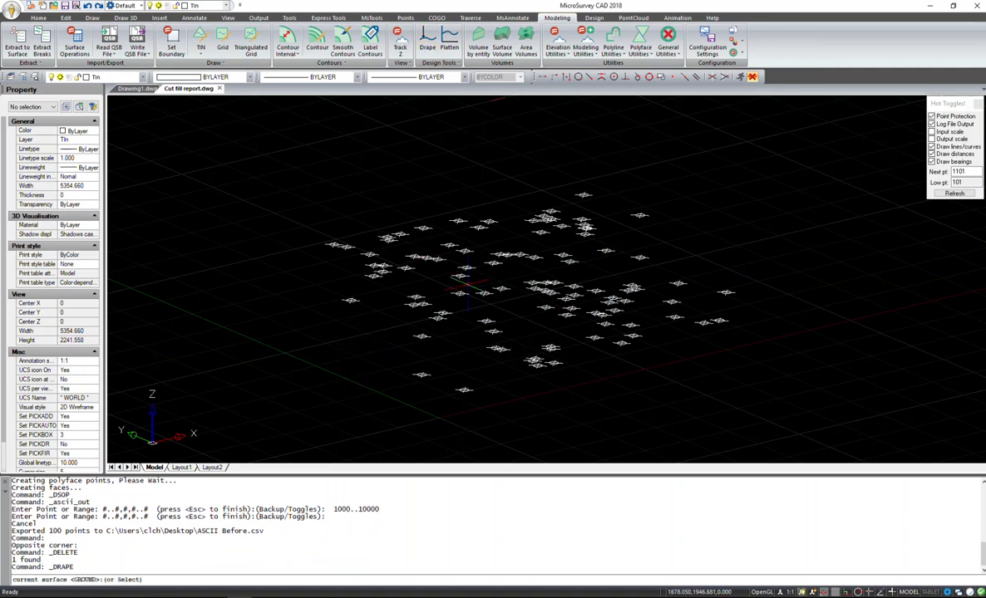
{"action": "key", "text": "Return"}
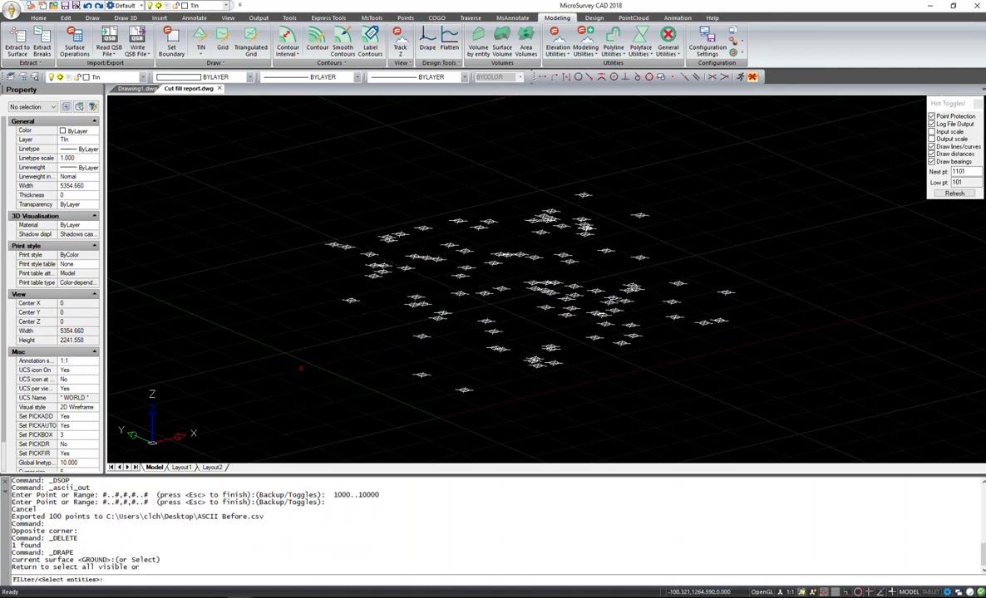
{"action": "left_click", "coordinate": [740, 381]}
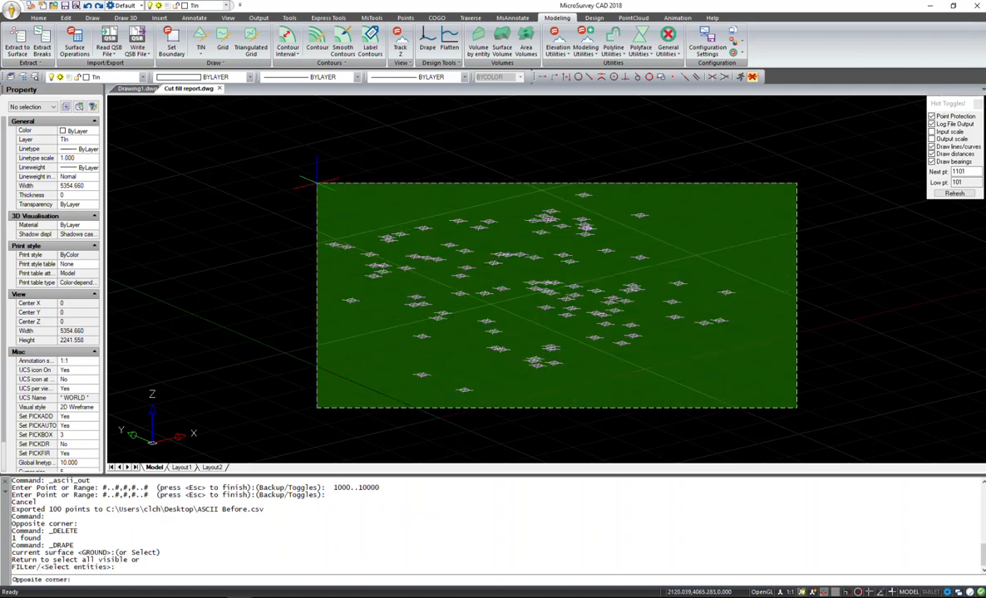
{"action": "left_click", "coordinate": [271, 161]}
{"action": "key", "text": "Return"}
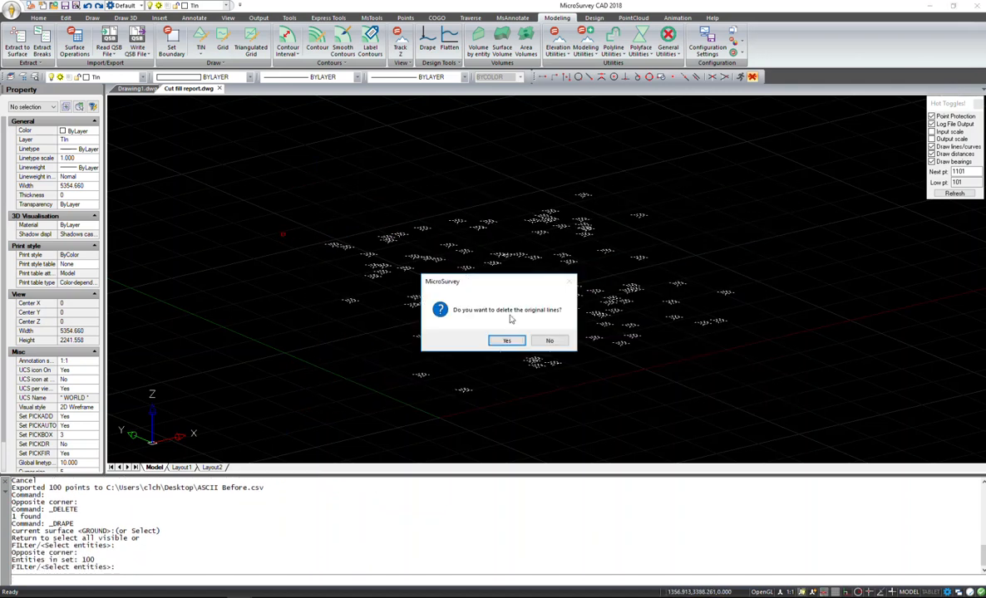
{"action": "left_click", "coordinate": [550, 342]}
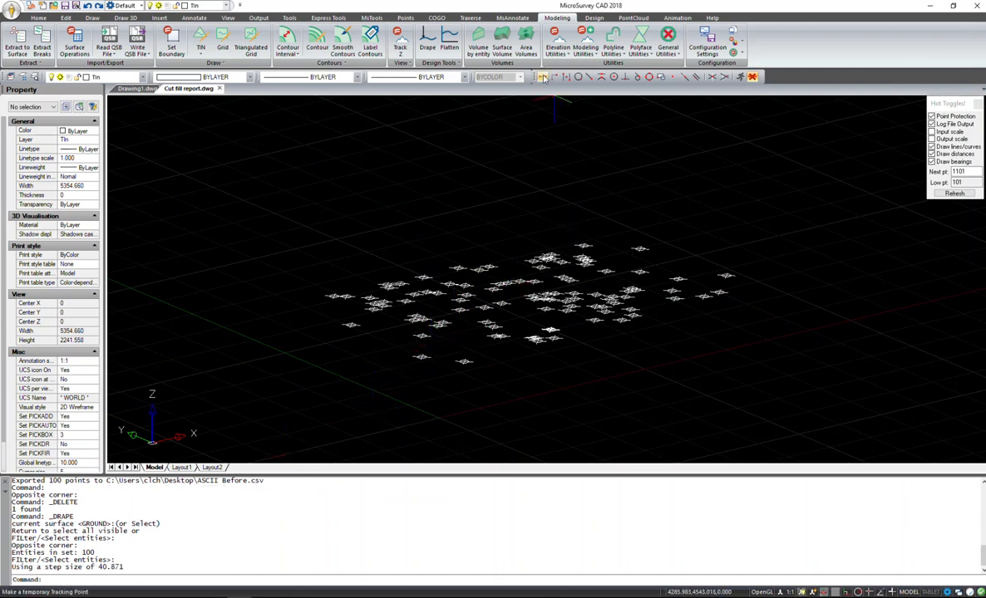
- Update the coordinate database from the drawing using all entities, overwriting the existing points with point protection turned off
{"action": "left_click", "coordinate": [406, 18]}
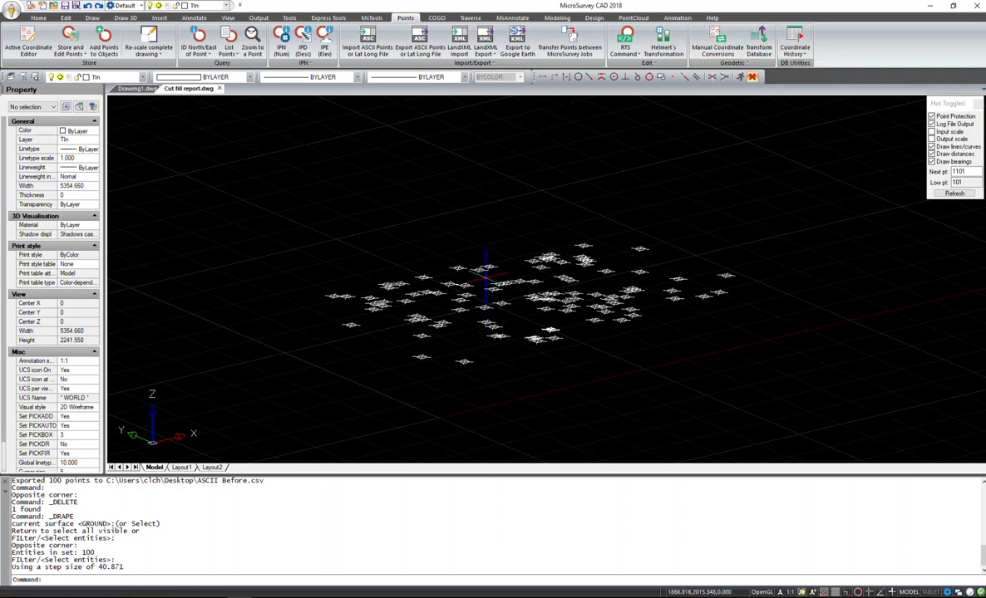
{"action": "left_click", "coordinate": [794, 55]}
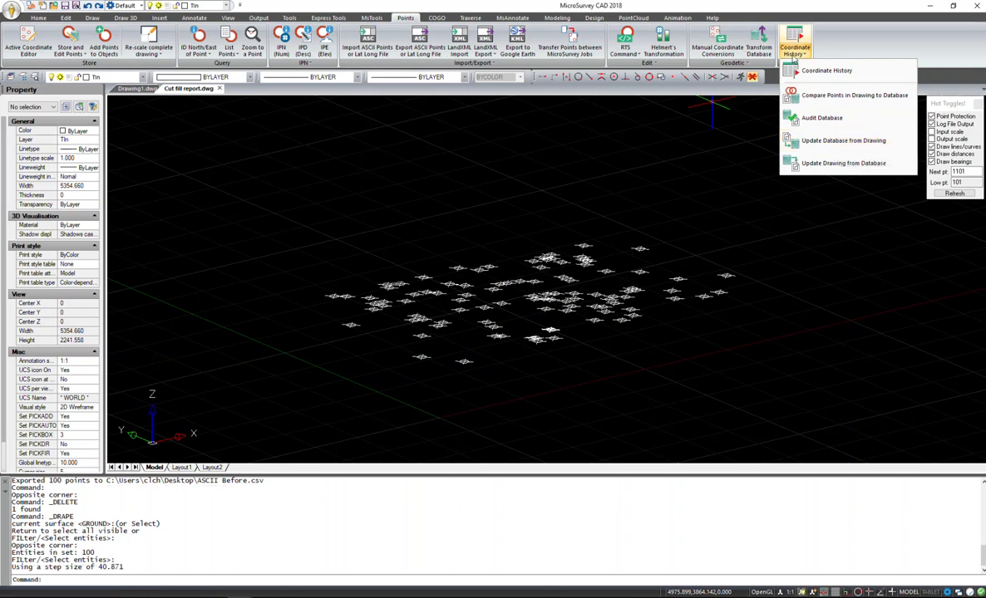
{"action": "left_click", "coordinate": [828, 148]}
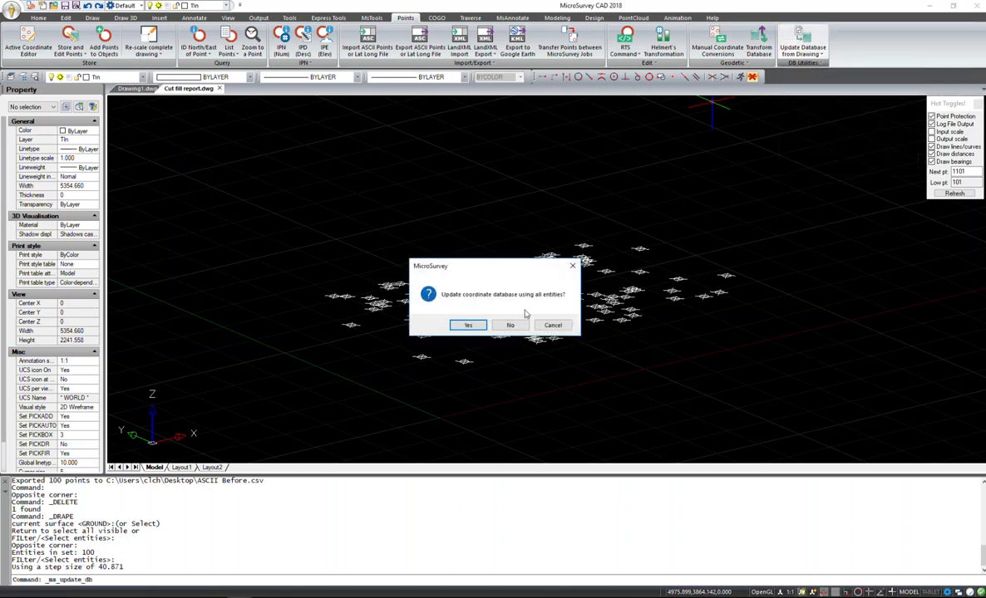
{"action": "left_click", "coordinate": [481, 327]}
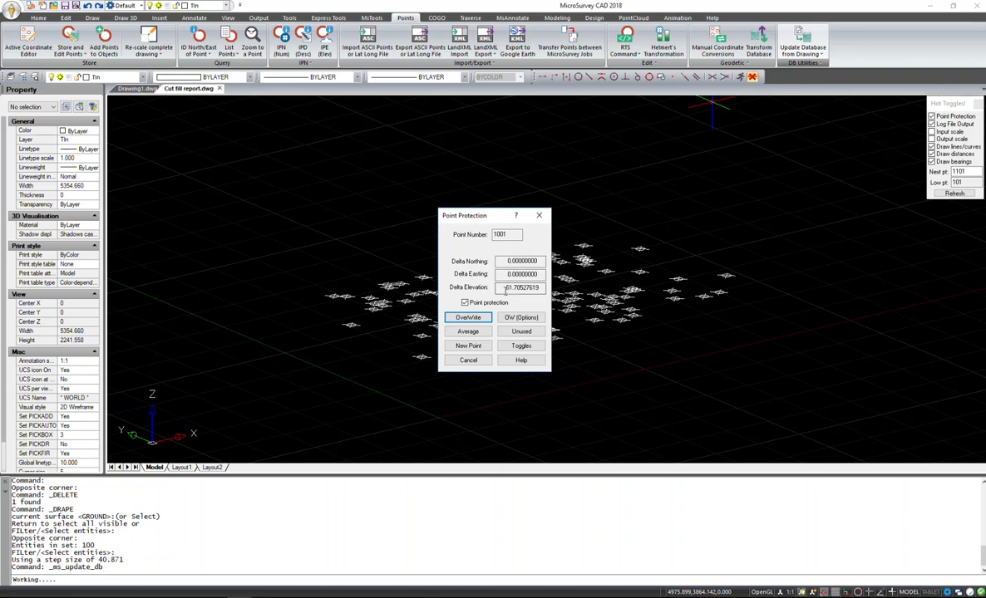
{"action": "left_click", "coordinate": [468, 318]}
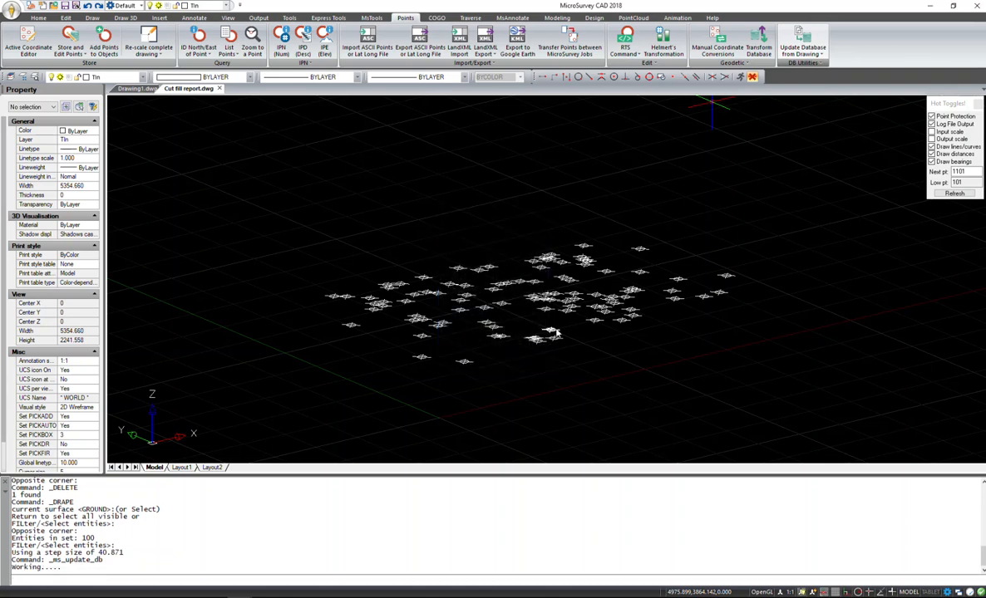
- Export the draped points 1000..10000 to "ASCII After.csv" on the Desktop, without displaying the coordinates during export
{"action": "middle_click_drag", "start_coordinate": [496, 292], "coordinate": [506, 294]}
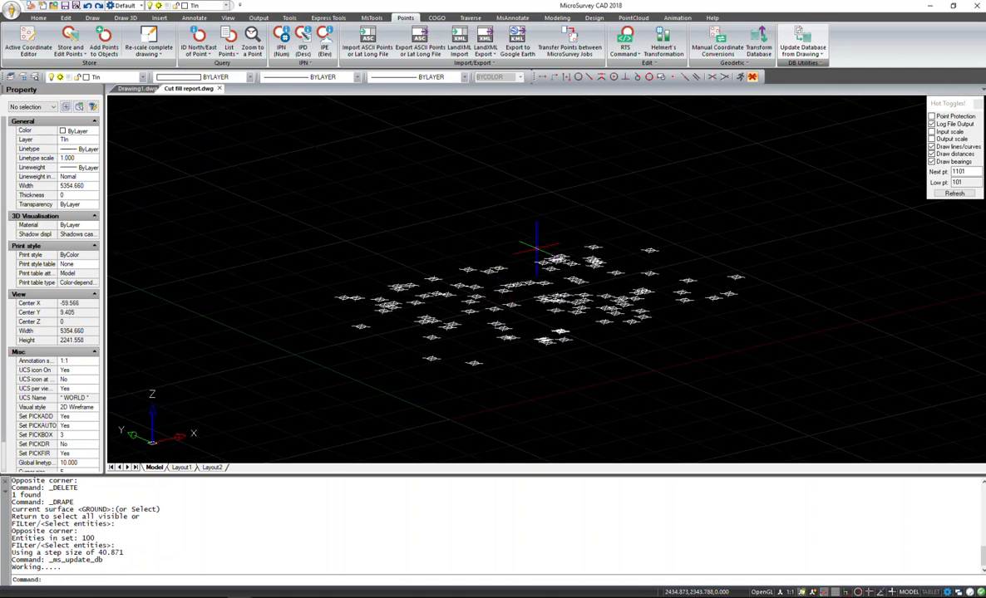
{"action": "left_click", "coordinate": [419, 48]}
{"action": "left_click", "coordinate": [465, 243]}
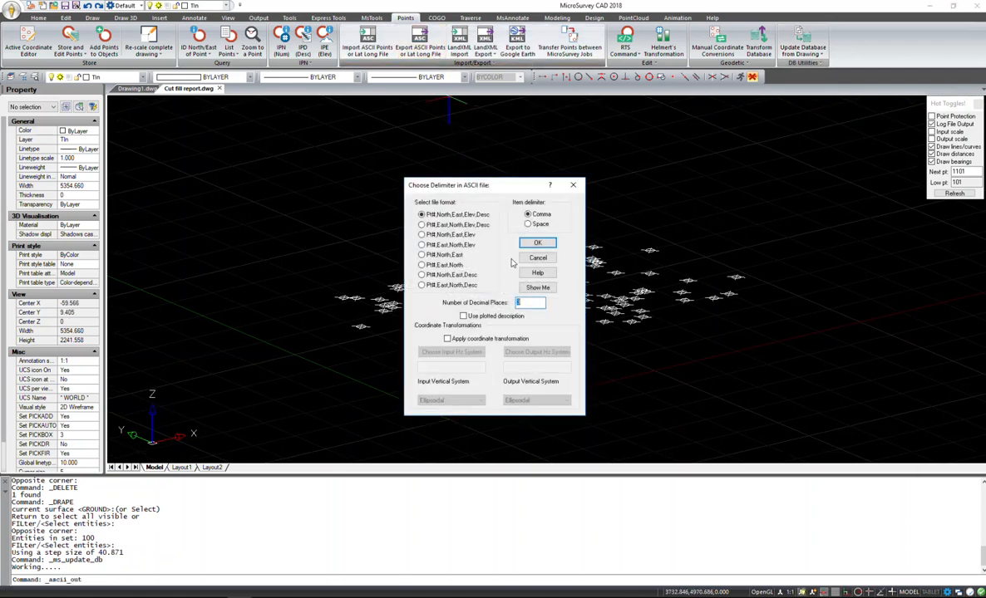
{"action": "left_click", "coordinate": [531, 241]}
{"action": "left_click", "coordinate": [378, 270]}
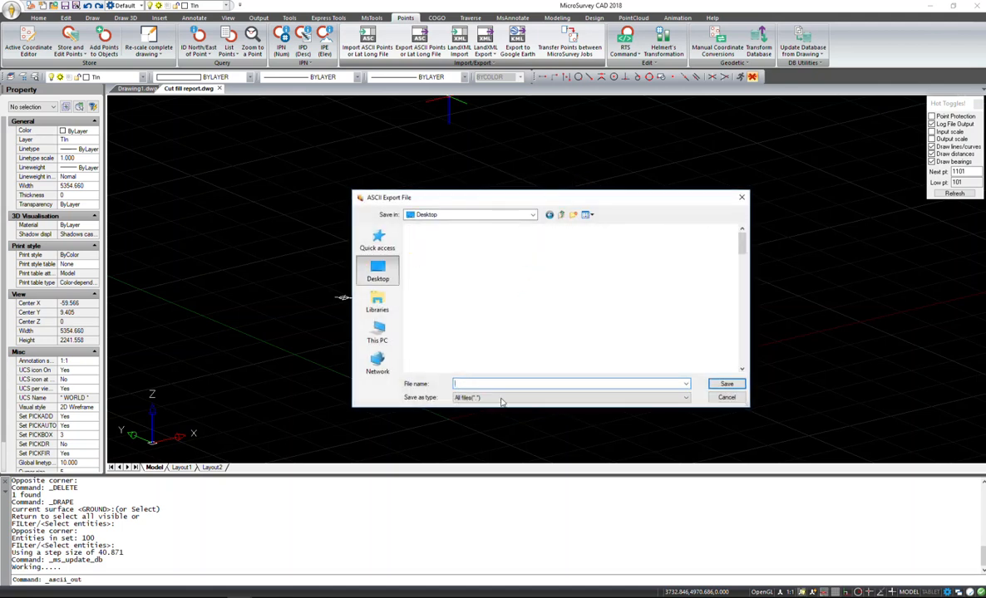
{"action": "type", "text": "ASCII"}
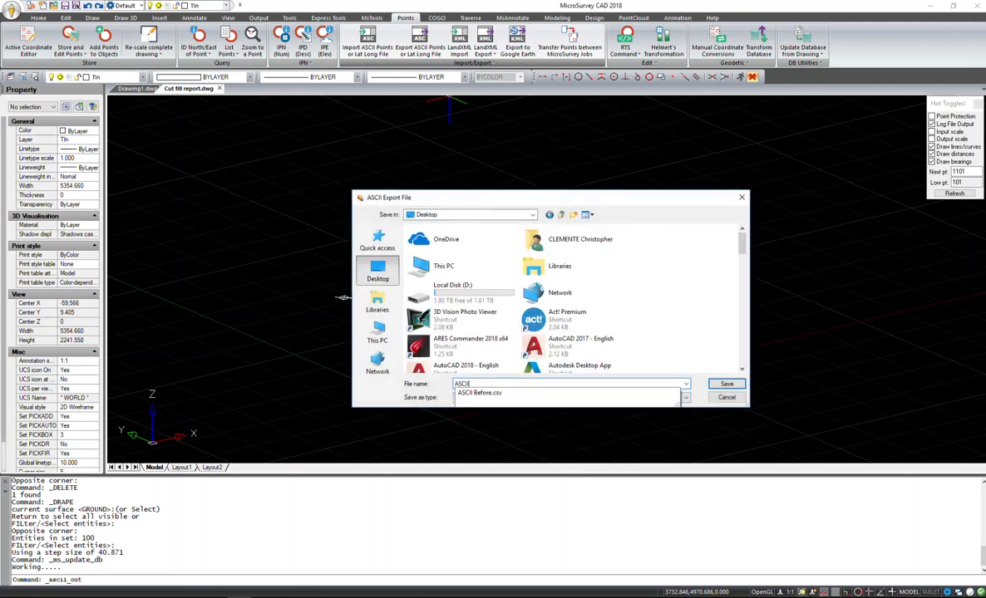
{"action": "type", "text": " After.csv"}
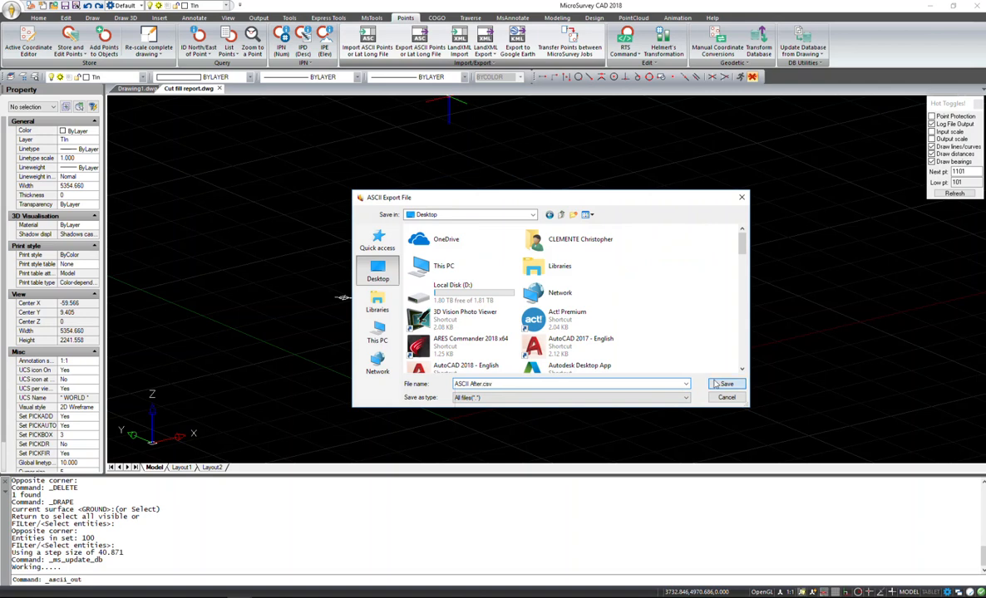
{"action": "left_click", "coordinate": [716, 384]}
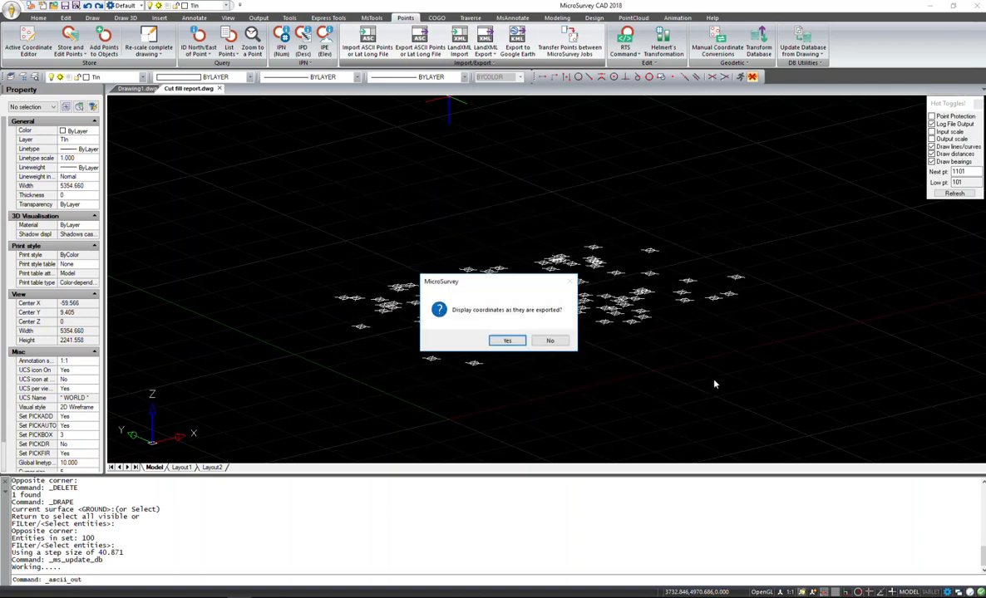
{"action": "left_click", "coordinate": [545, 345]}
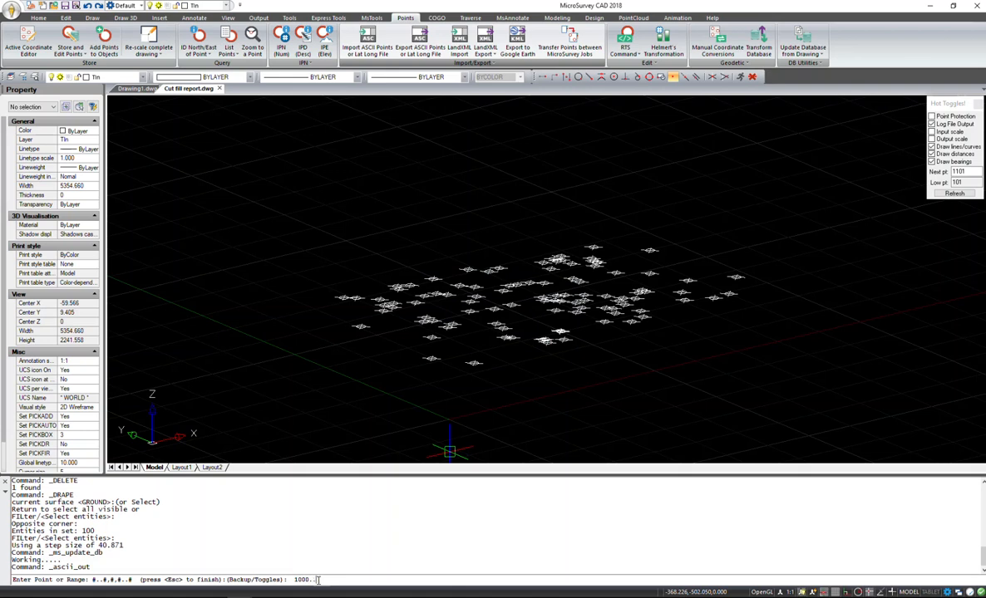
{"action": "type", "text": "1000..10000"}
{"action": "key", "text": "Return"}
{"action": "key", "text": "Escape"}
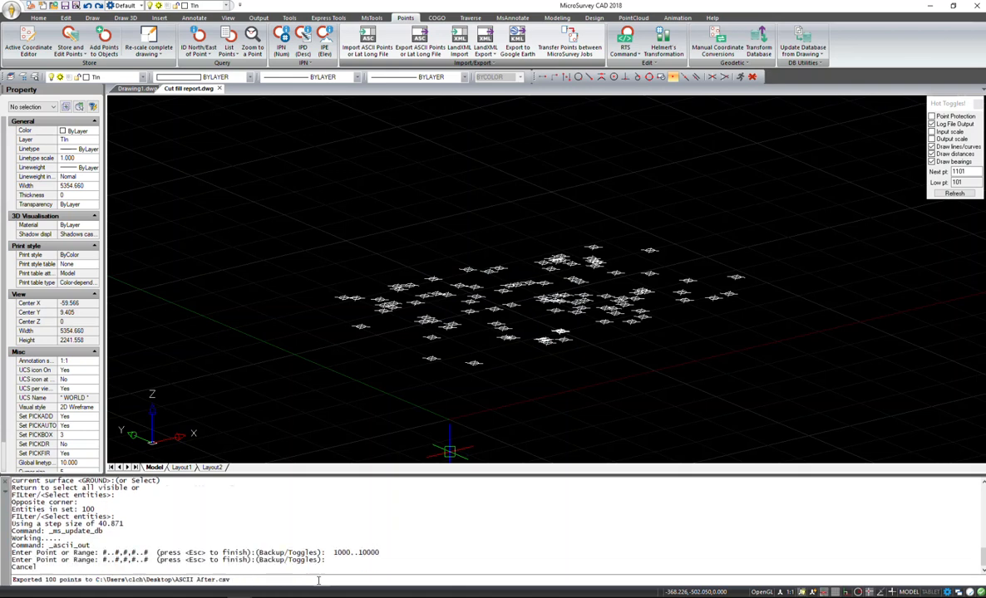
- Close the Cut fill report drawing without saving changes and minimize the program to reveal the desktop
{"action": "middle_click_drag", "start_coordinate": [536, 317], "coordinate": [557, 312], "text": "shift"}
{"action": "left_click", "coordinate": [220, 88]}
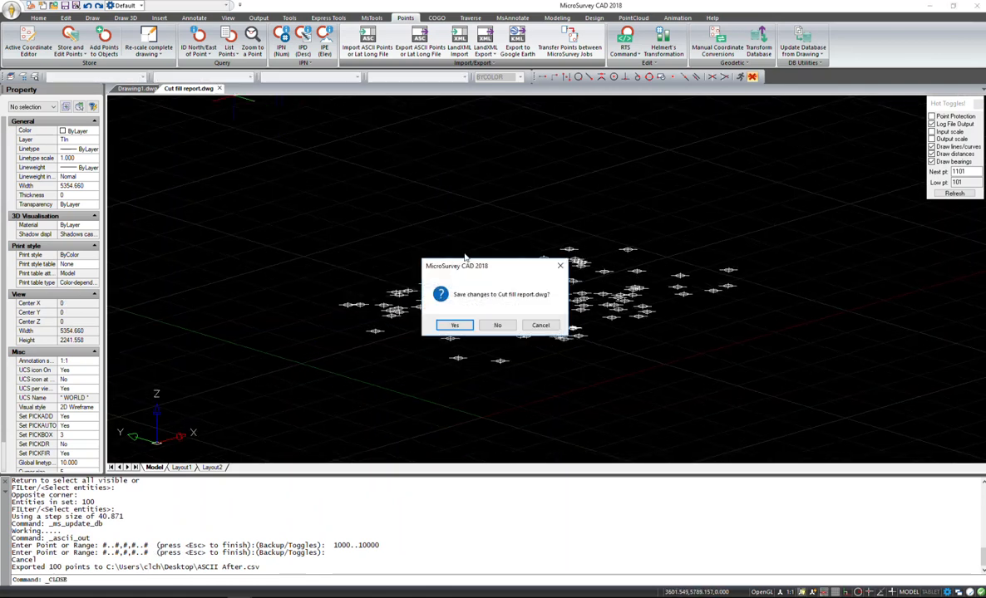
{"action": "left_click", "coordinate": [498, 325]}
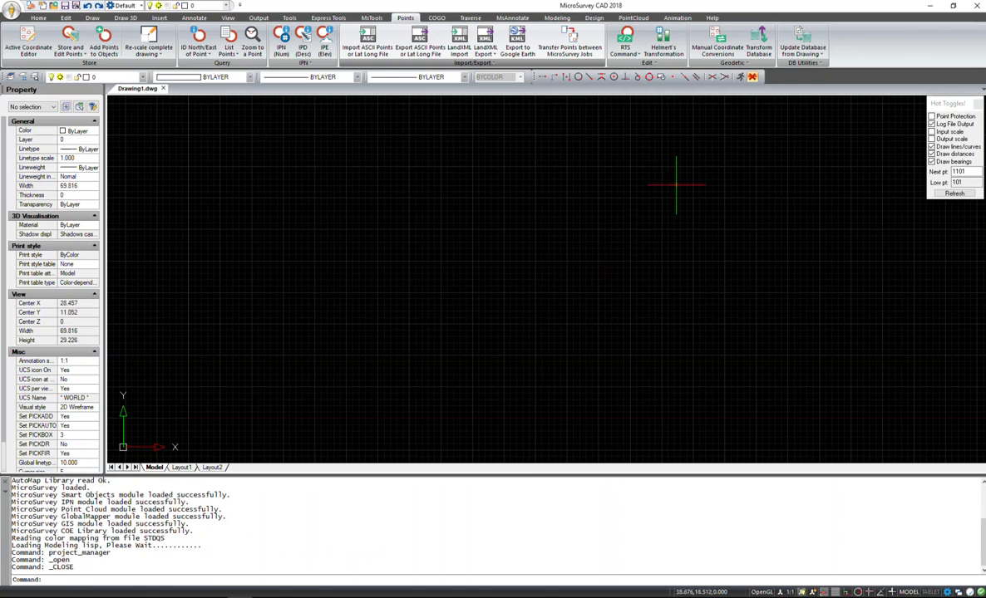
{"action": "left_click", "coordinate": [931, 6]}
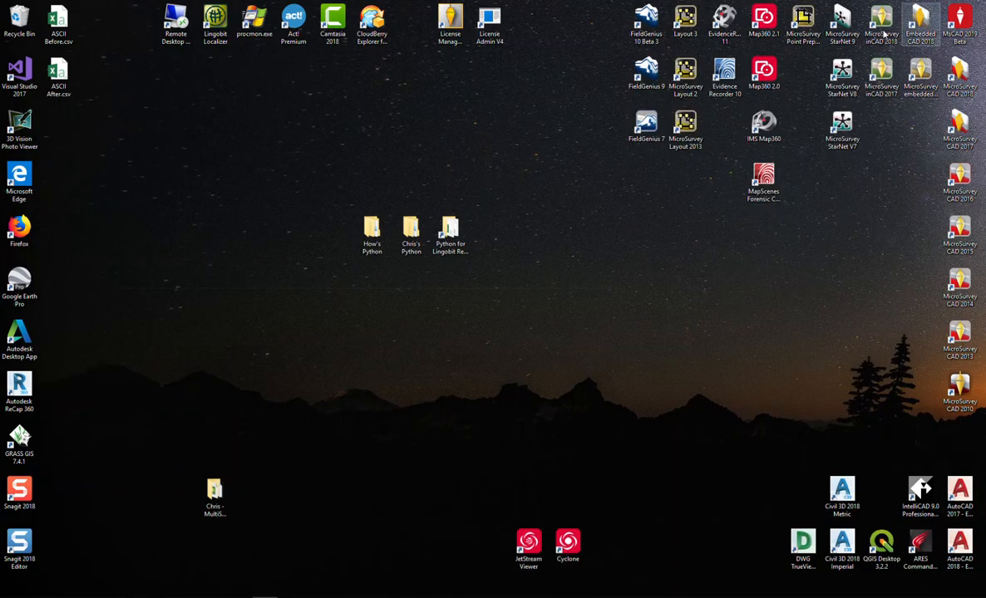
- Switch to Excel by opening "ASCII Before.csv" and "ASCII After.csv" from the desktop, with both workbooks in restored windows
{"action": "double_click", "coordinate": [60, 32]}
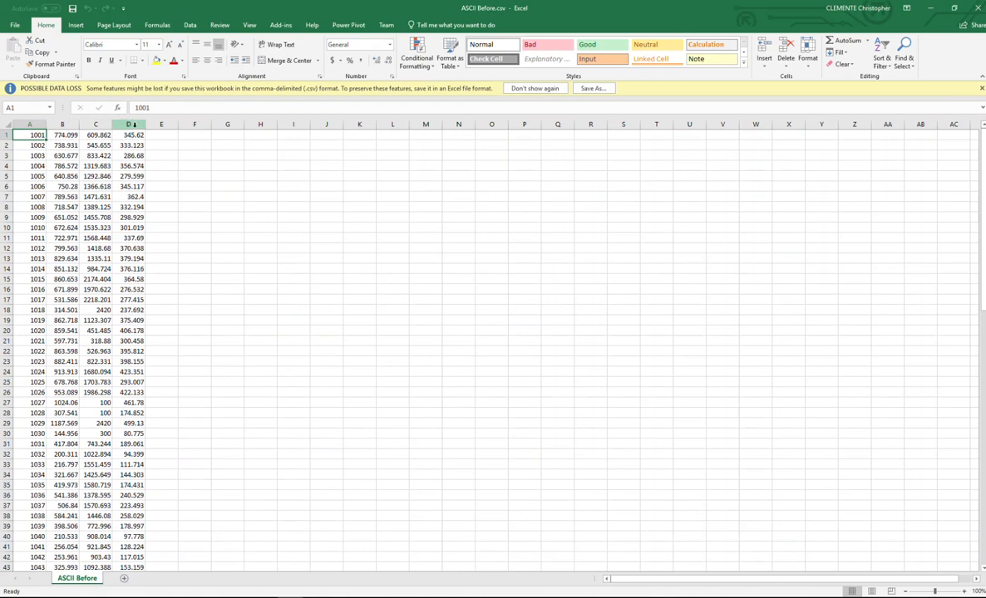
{"action": "double_click", "coordinate": [449, 8]}
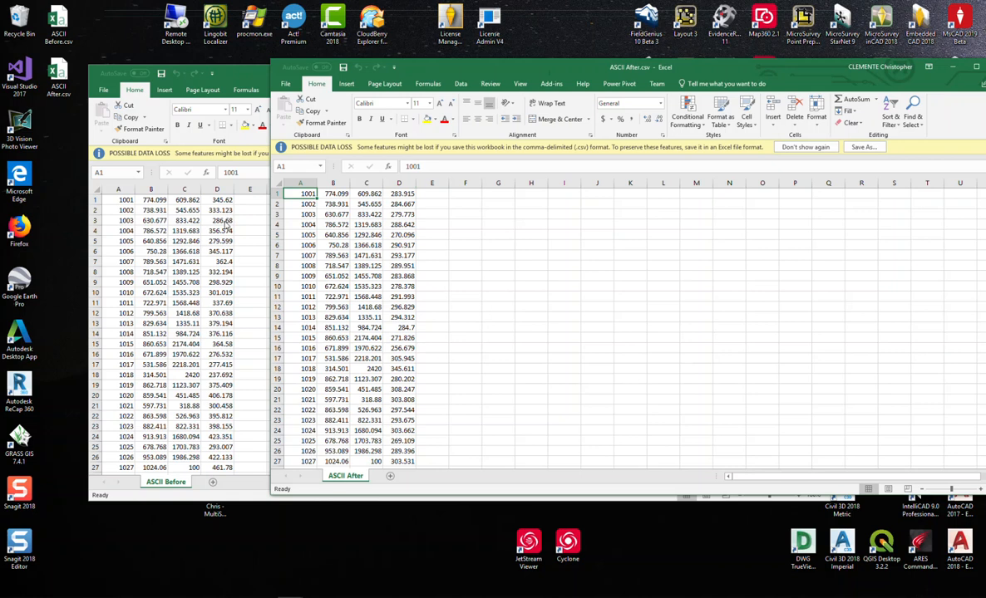
- Copy the elevations in column D of "ASCII After.csv" into column E of "ASCII Before.csv"
{"action": "left_click", "coordinate": [399, 183]}
{"action": "right_click", "coordinate": [400, 183]}
{"action": "left_click", "coordinate": [429, 202]}
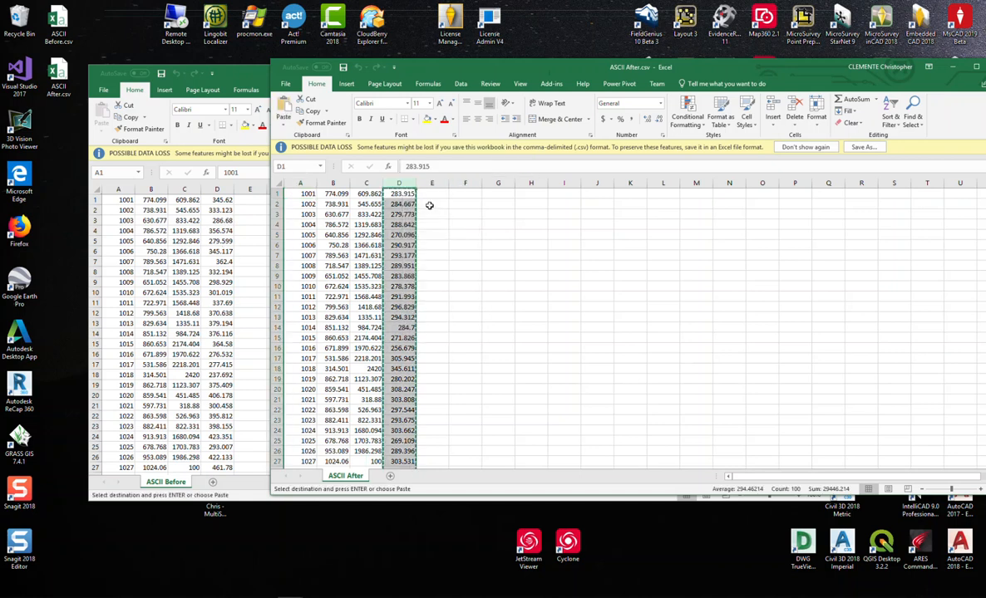
{"action": "left_click", "coordinate": [243, 76]}
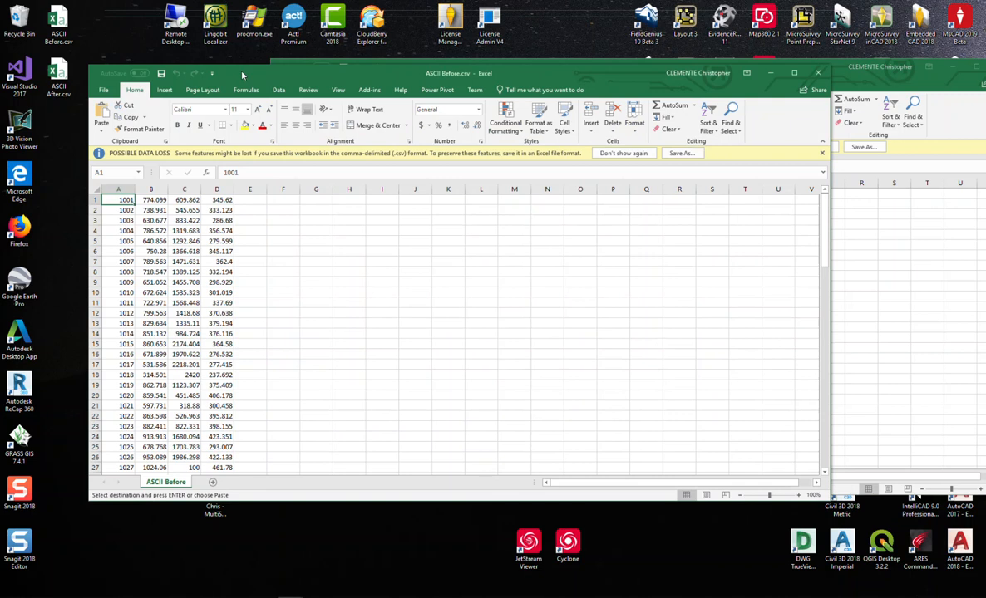
{"action": "left_click", "coordinate": [256, 189]}
{"action": "right_click", "coordinate": [251, 189]}
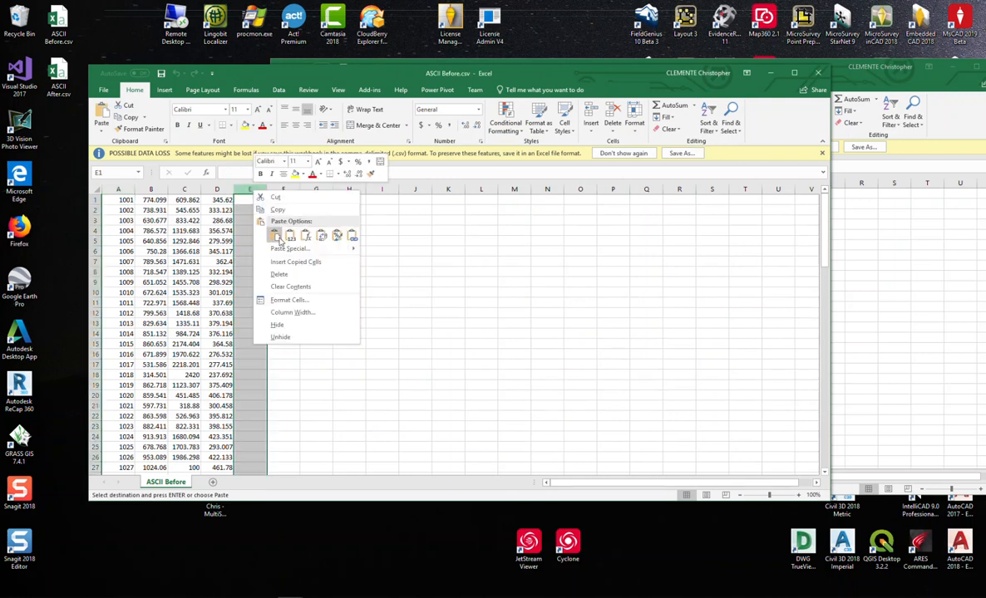
{"action": "left_click", "coordinate": [252, 226]}
{"action": "left_click", "coordinate": [285, 237]}
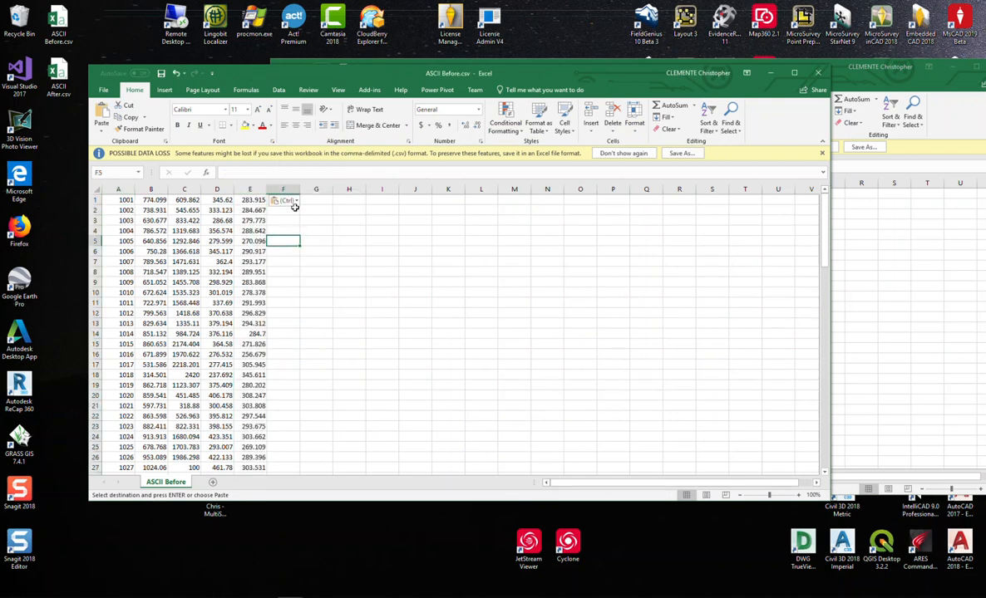
{"action": "left_click", "coordinate": [288, 229]}
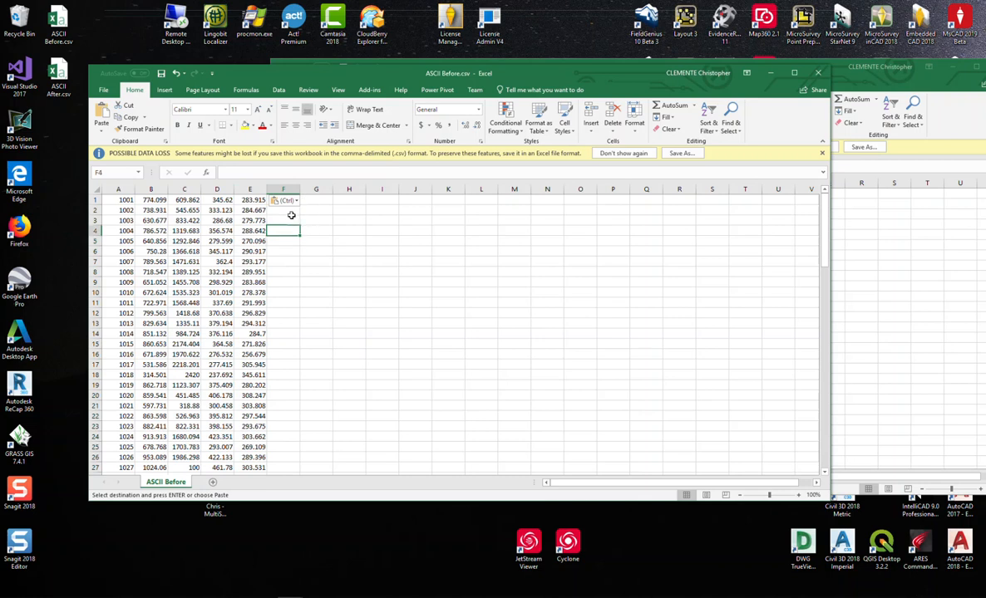
{"action": "left_click", "coordinate": [224, 189]}
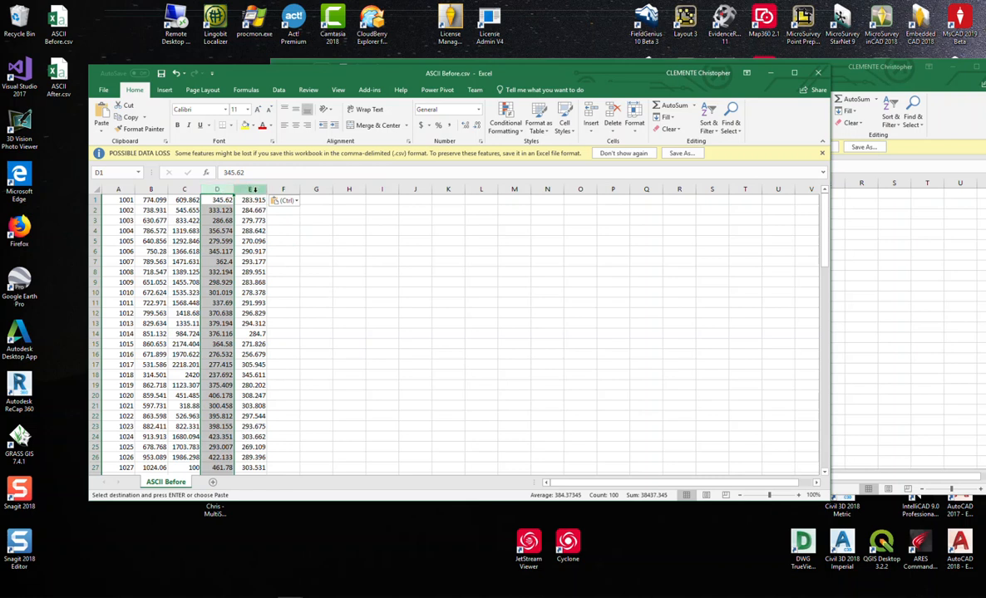
{"action": "left_click", "coordinate": [253, 189]}
{"action": "left_click", "coordinate": [282, 210]}
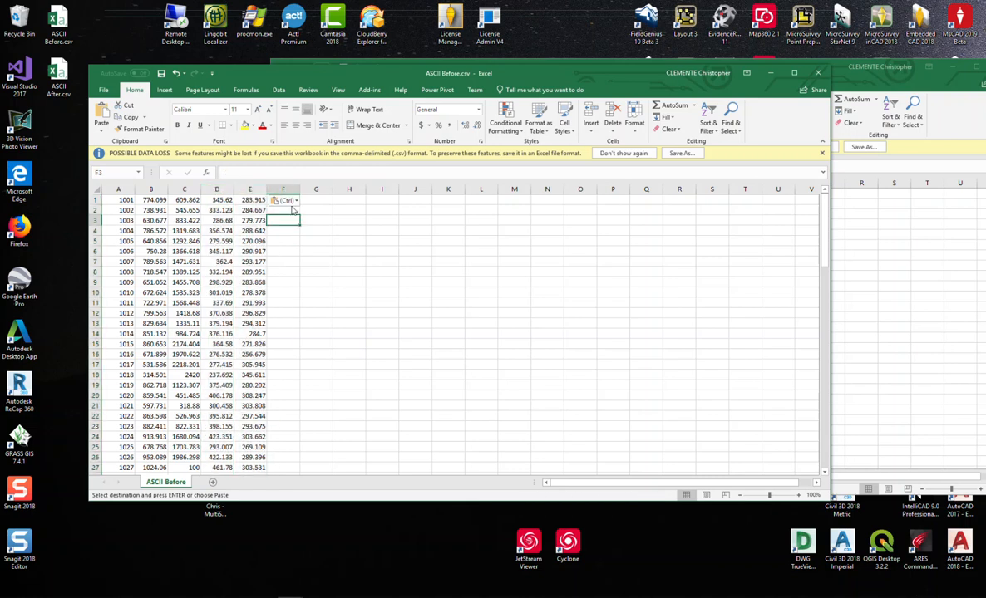
- Enter the formula =E1-D1 in cell F1 to subtract the original elevation from the draped elevation
{"action": "left_click", "coordinate": [283, 189]}
{"action": "left_click", "coordinate": [278, 176]}
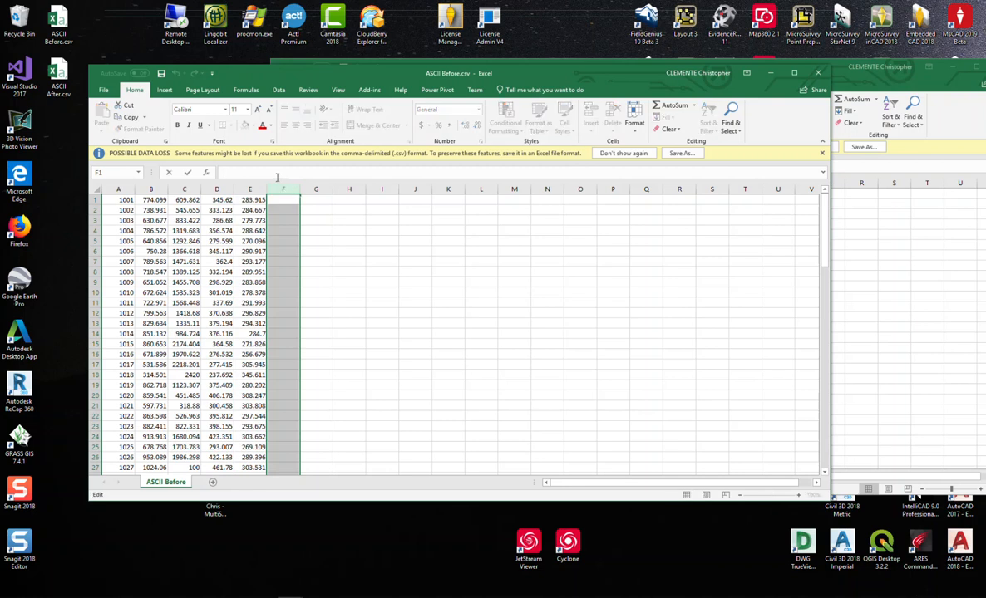
{"action": "type", "text": "="}
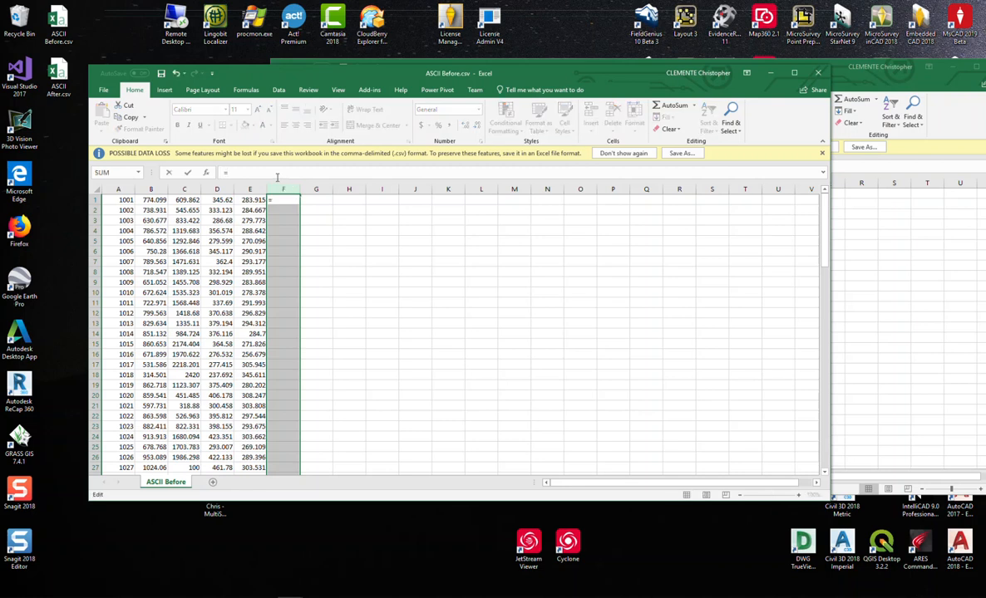
{"action": "left_click", "coordinate": [250, 201]}
{"action": "type", "text": "-"}
{"action": "left_click", "coordinate": [217, 200]}
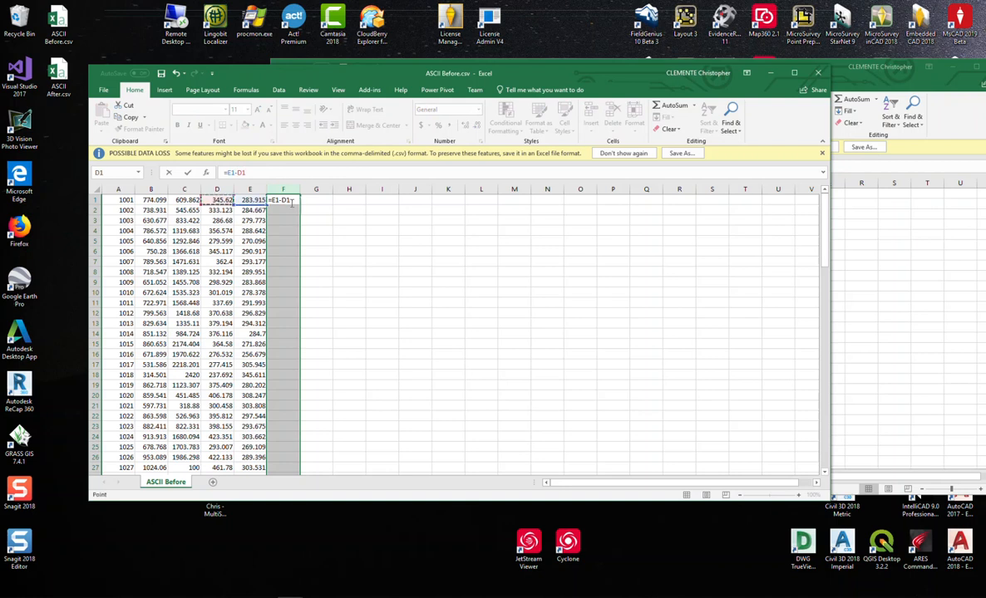
{"action": "key", "text": "Return"}
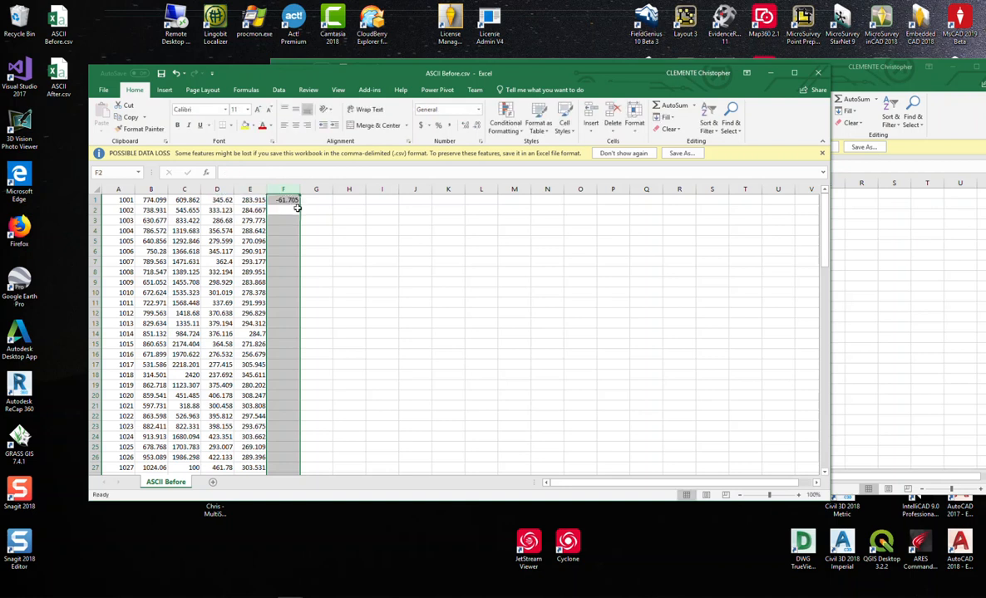
- Fill the elevation difference formula from F1 down to row 100, the last point row
{"action": "left_click", "coordinate": [316, 230]}
{"action": "left_click", "coordinate": [287, 211]}
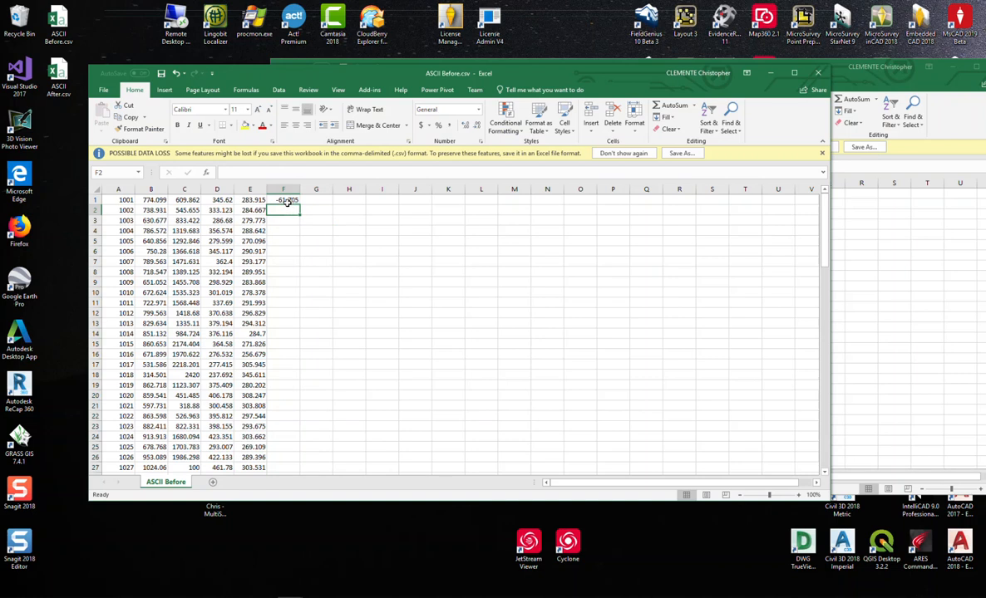
{"action": "left_click", "coordinate": [285, 200]}
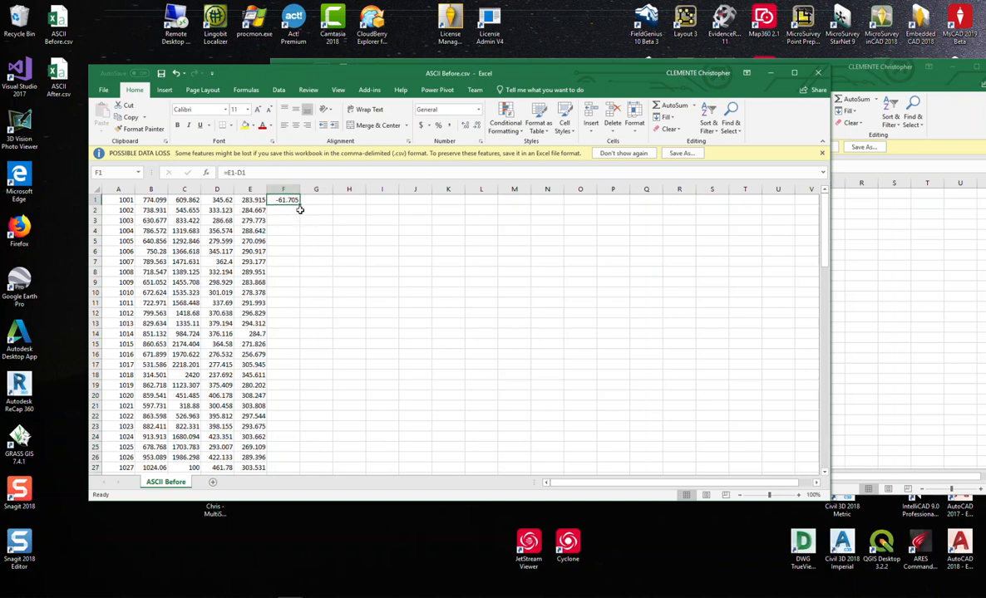
{"action": "left_click_drag", "start_coordinate": [300, 203], "coordinate": [292, 488]}
{"action": "left_click_drag", "start_coordinate": [297, 524], "coordinate": [287, 457]}
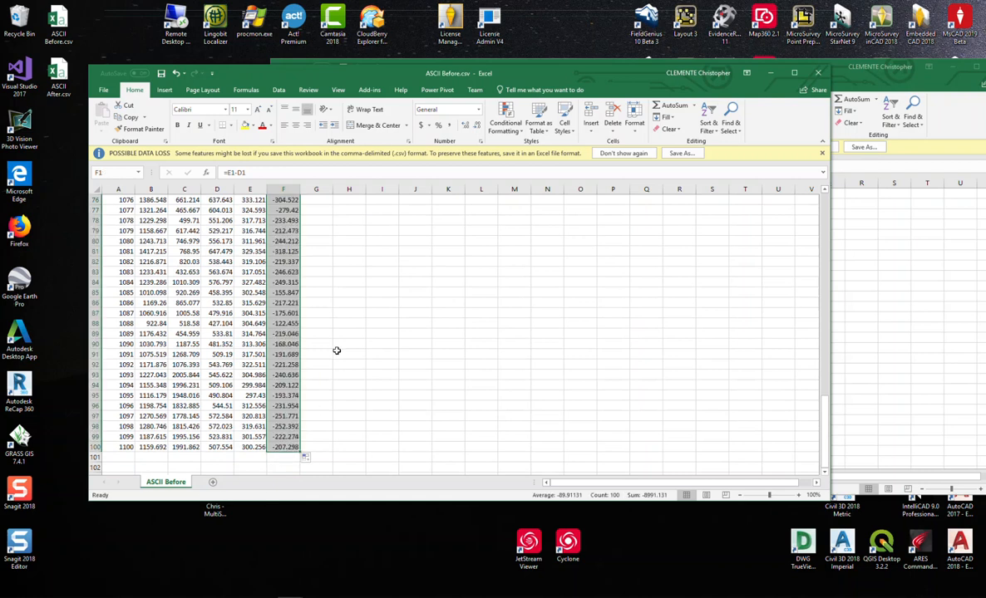
{"action": "left_click", "coordinate": [347, 327]}
{"action": "scroll", "coordinate": [346, 332], "scroll_direction": "up", "scroll_amount": 20}
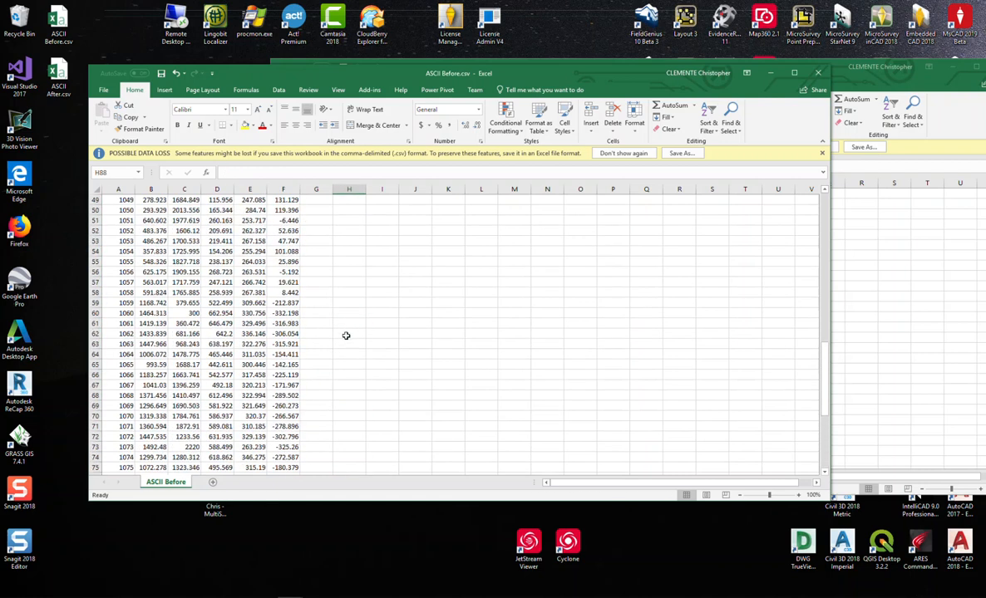
{"action": "scroll", "coordinate": [346, 341], "scroll_direction": "up", "scroll_amount": 3}
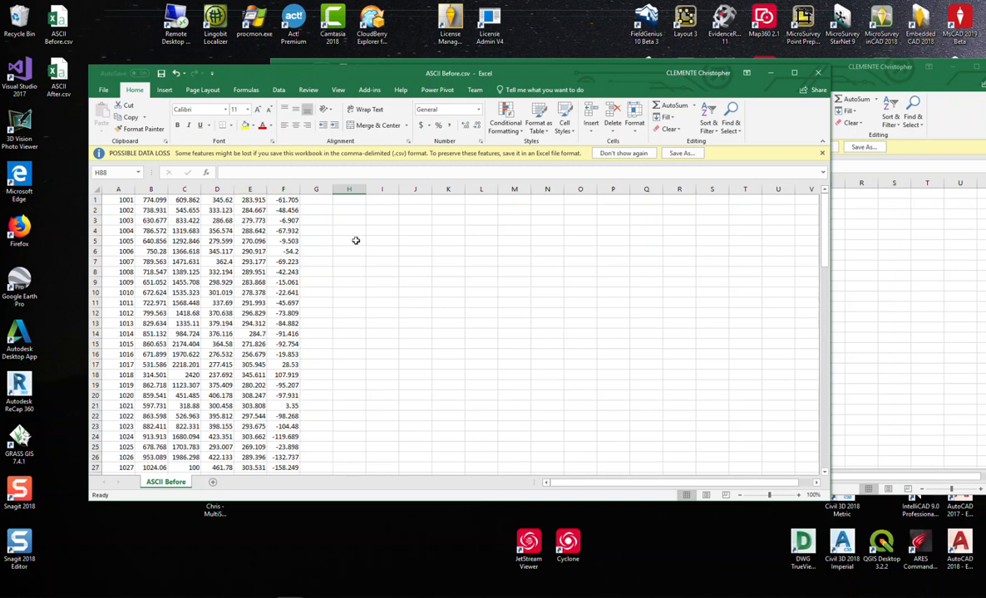
- Save the workbook as a new CSV file named "ASCII Cut Fill" on the Desktop and close it
{"action": "left_click", "coordinate": [103, 90]}
{"action": "left_click", "coordinate": [129, 192]}
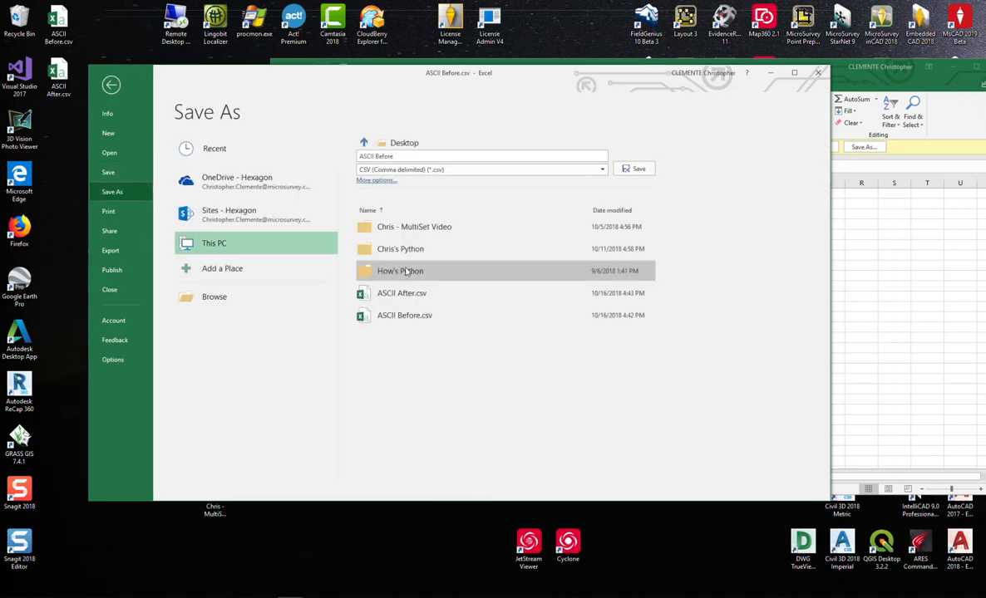
{"action": "left_click", "coordinate": [402, 156]}
{"action": "left_click", "coordinate": [391, 156]}
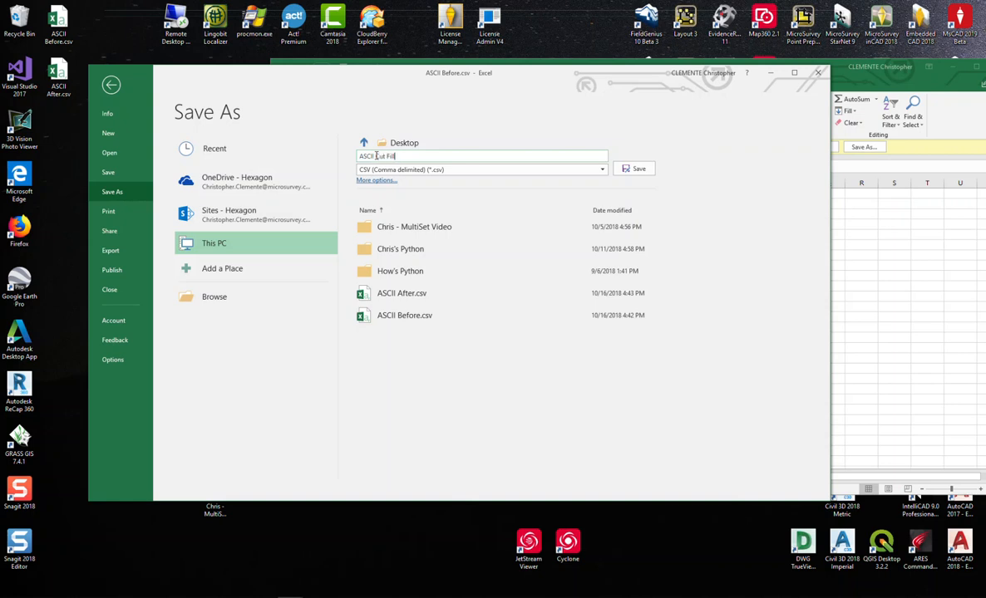
{"action": "key", "text": "Return"}
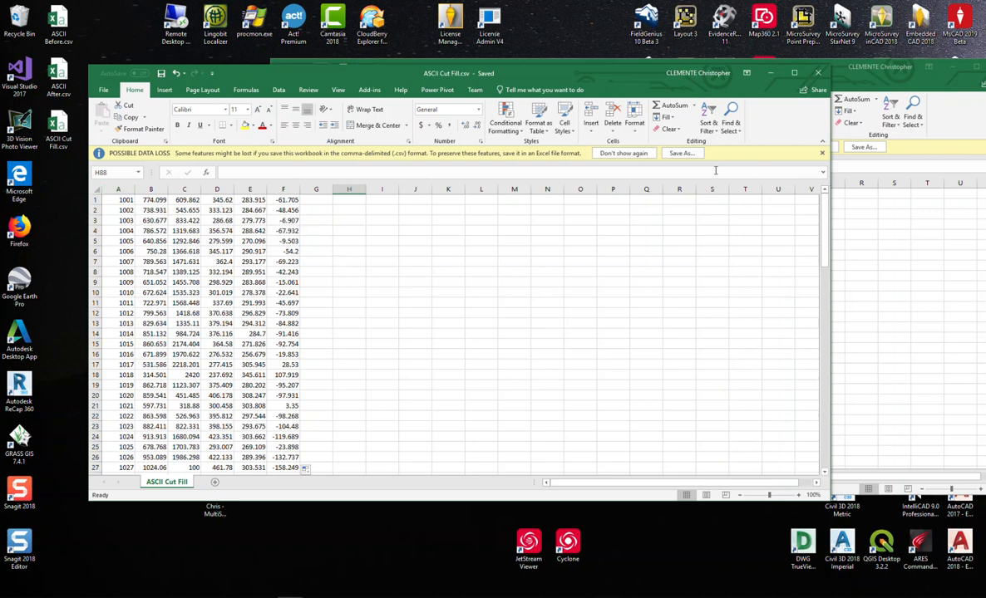
{"action": "left_click", "coordinate": [816, 77]}
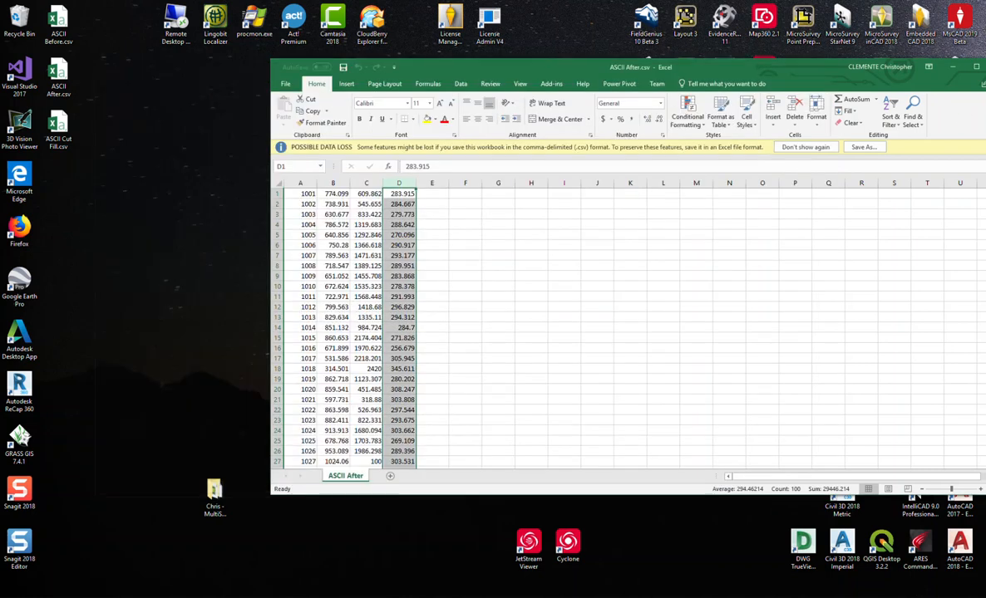